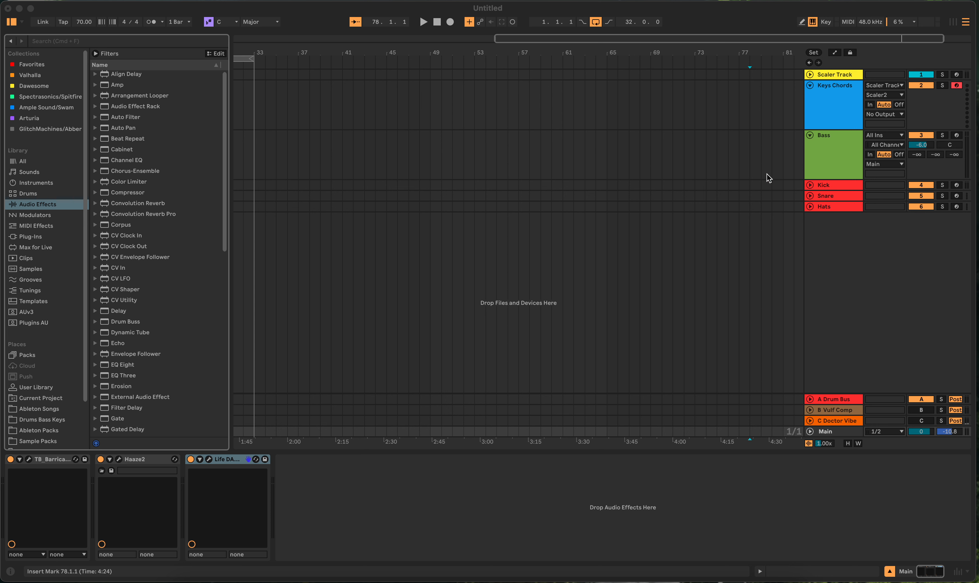
Select the Bass track in the arrangement to view its device chain.
click(780, 151)
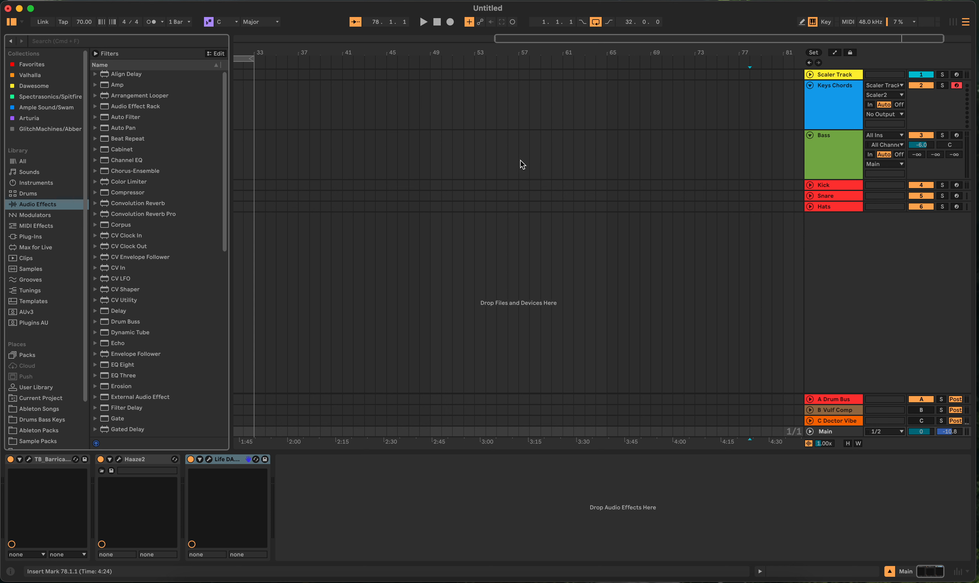
click(584, 159)
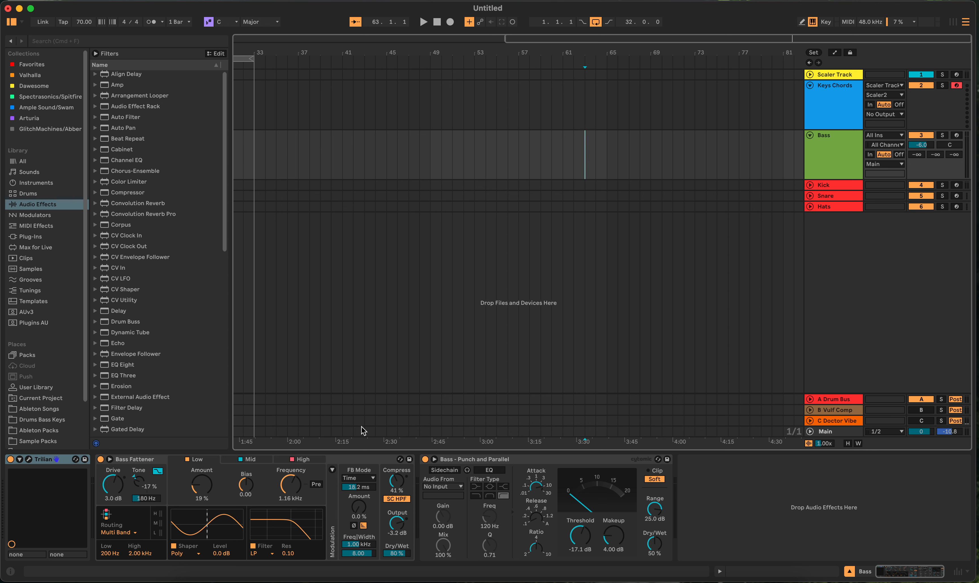
scroll(160, 306, down, 5)
scroll(166, 306, up, 5)
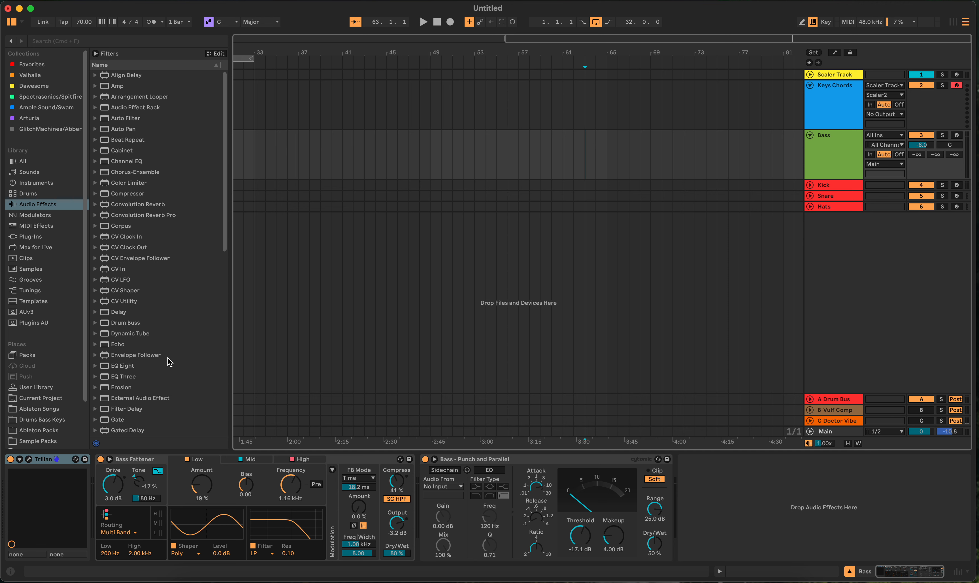
Add Roar from the audio effects to the arrangement as a new audio track, and expand and collapse its extended view.
scroll(158, 348, down, 10)
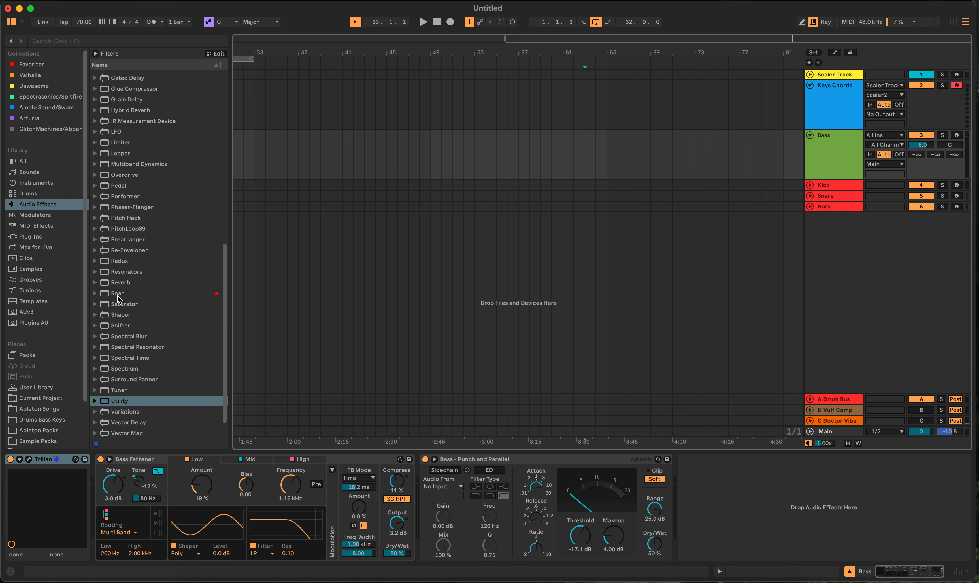
drag(118, 296, 381, 260)
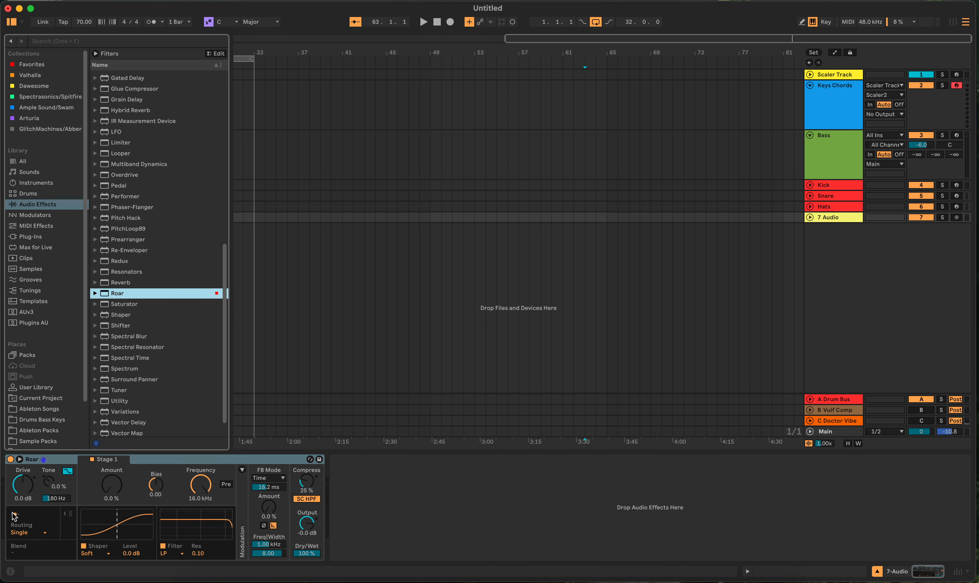
click(19, 459)
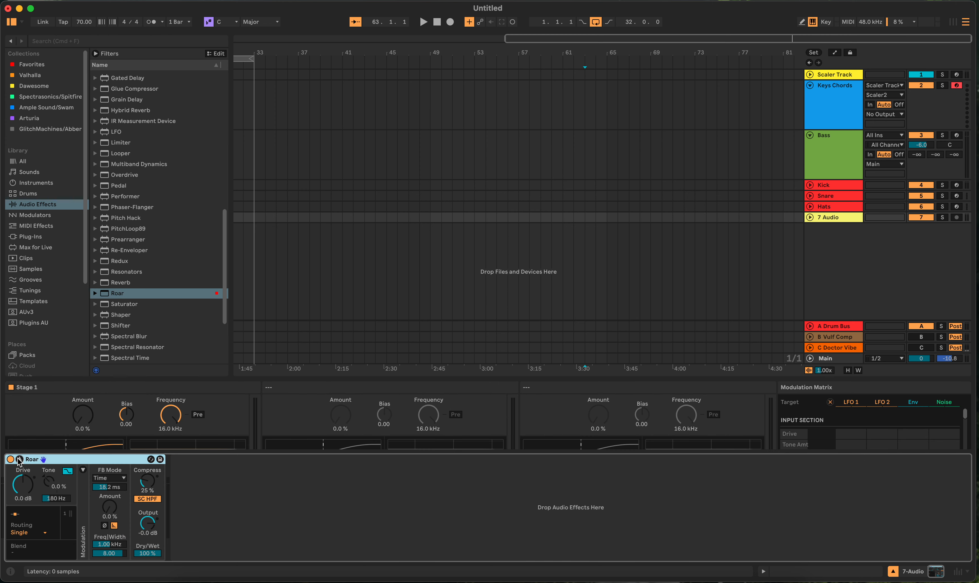
click(19, 459)
Load Roar's Bass Fattener preset onto the new audio track's device chain.
click(97, 296)
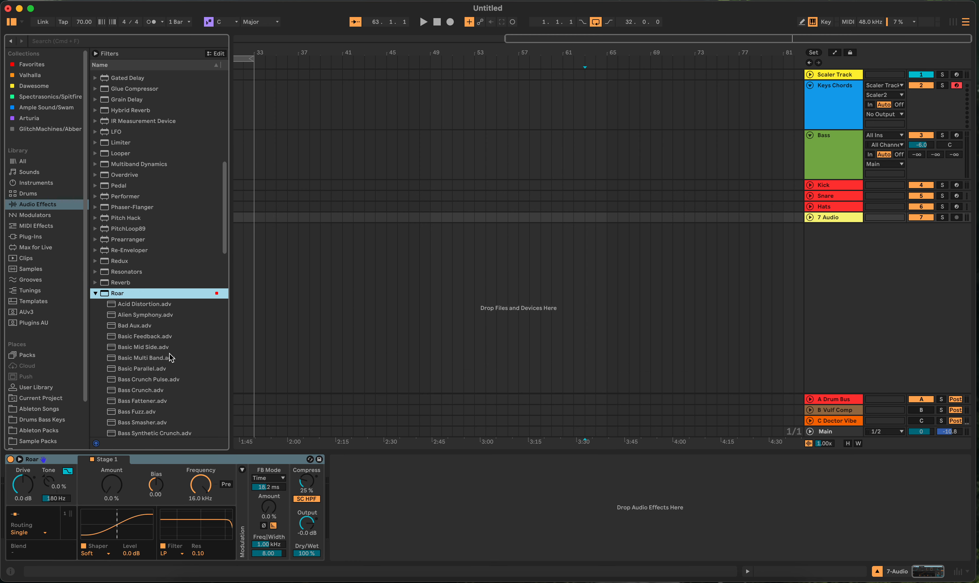
scroll(172, 358, down, 1)
scroll(172, 359, down, 3)
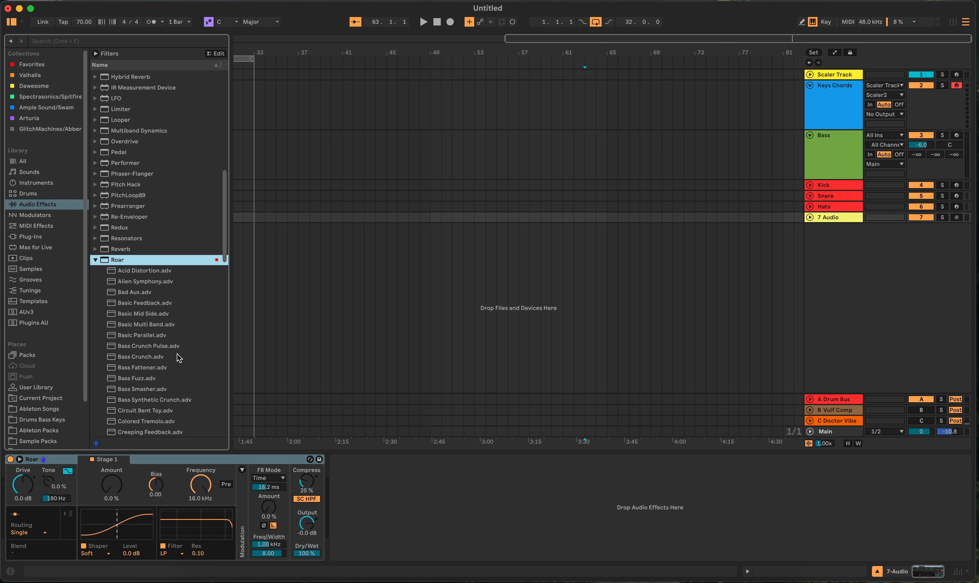
scroll(177, 365, down, 1)
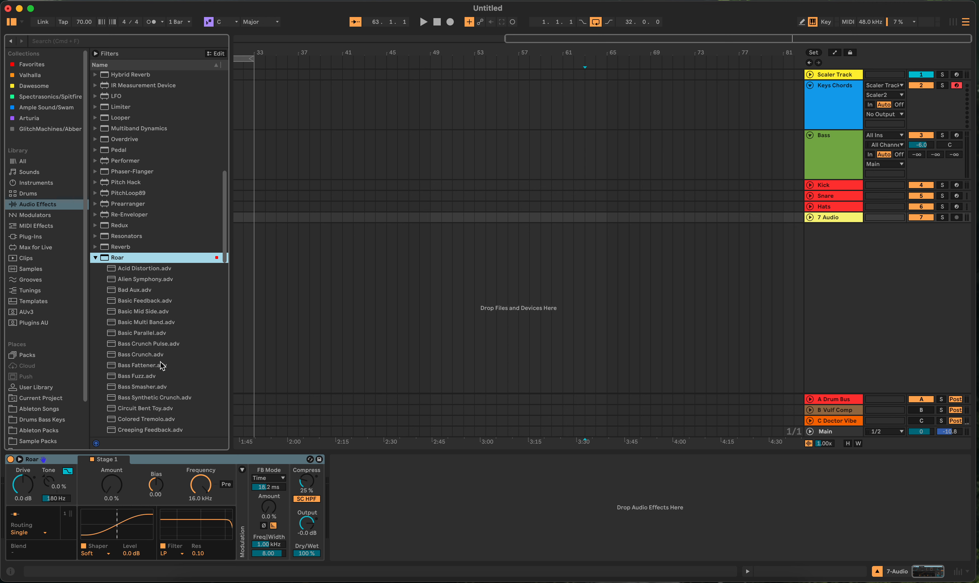
scroll(159, 374, down, 1)
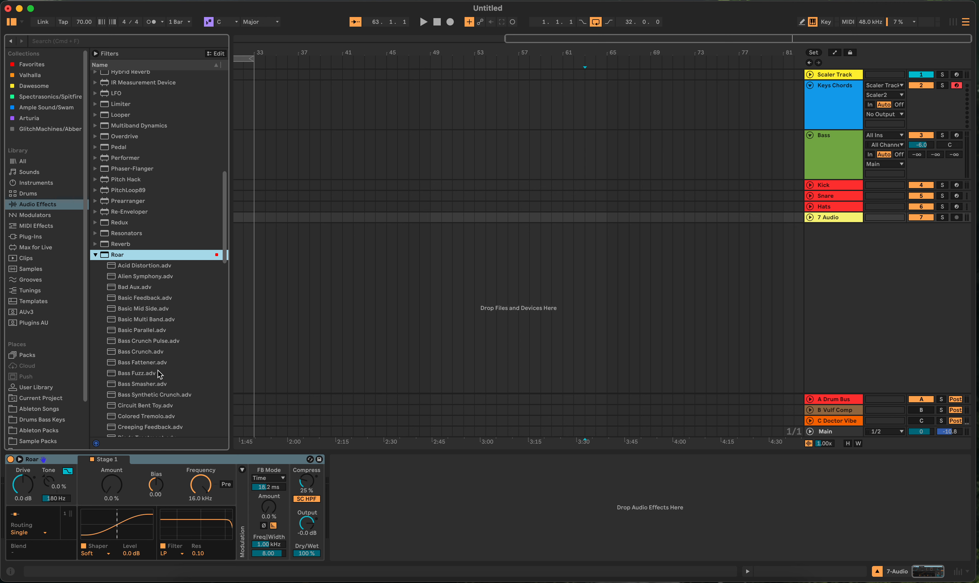
drag(157, 367, 170, 464)
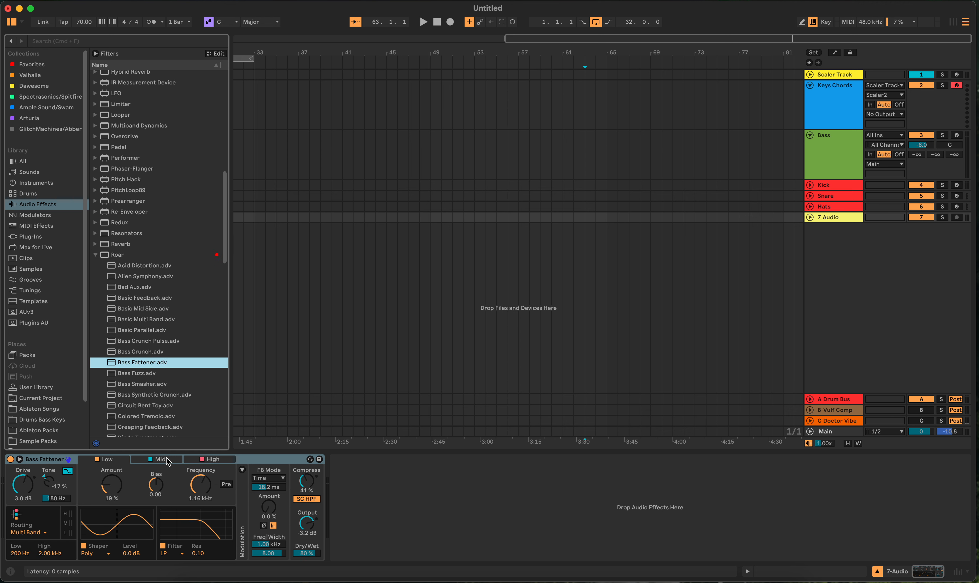
Delete the Bass Fattener device from the 7 Audio track.
click(264, 464)
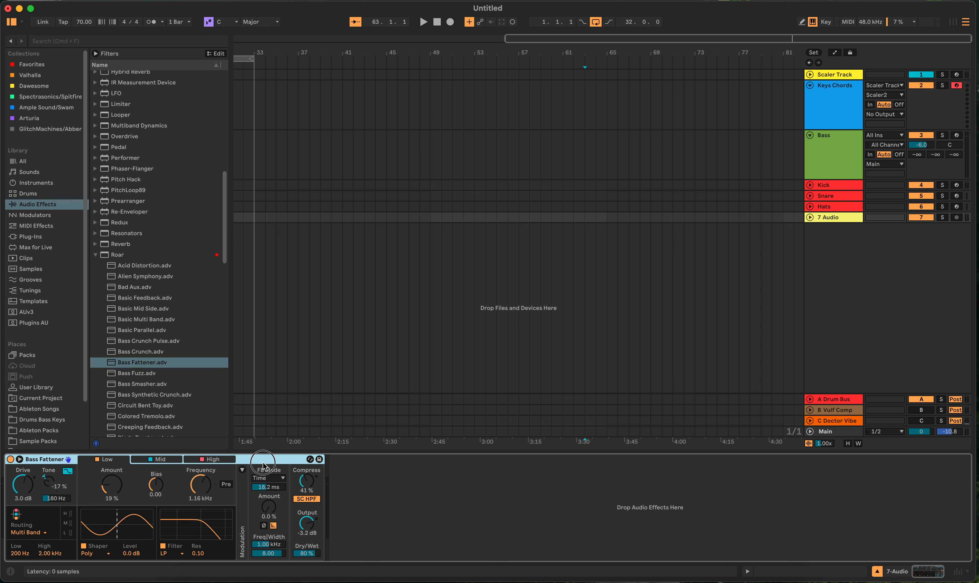
key(Delete)
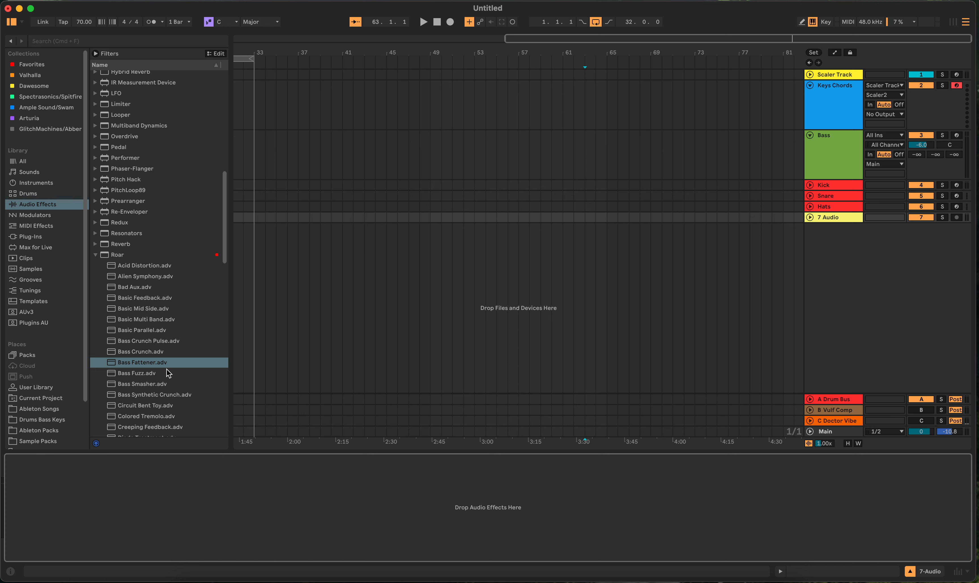
Select the A Drum Bus return track to view its device chain.
scroll(167, 373, down, 10)
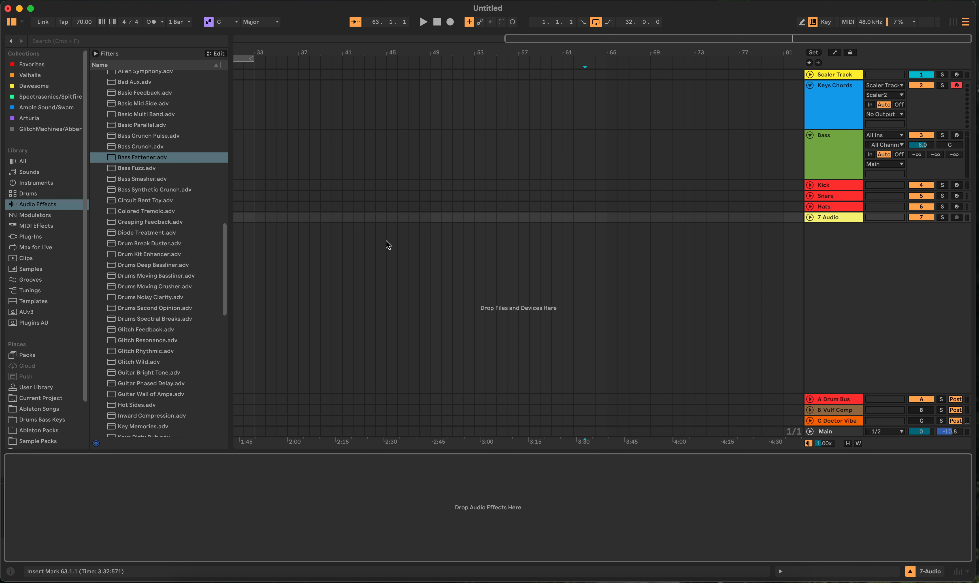
click(750, 399)
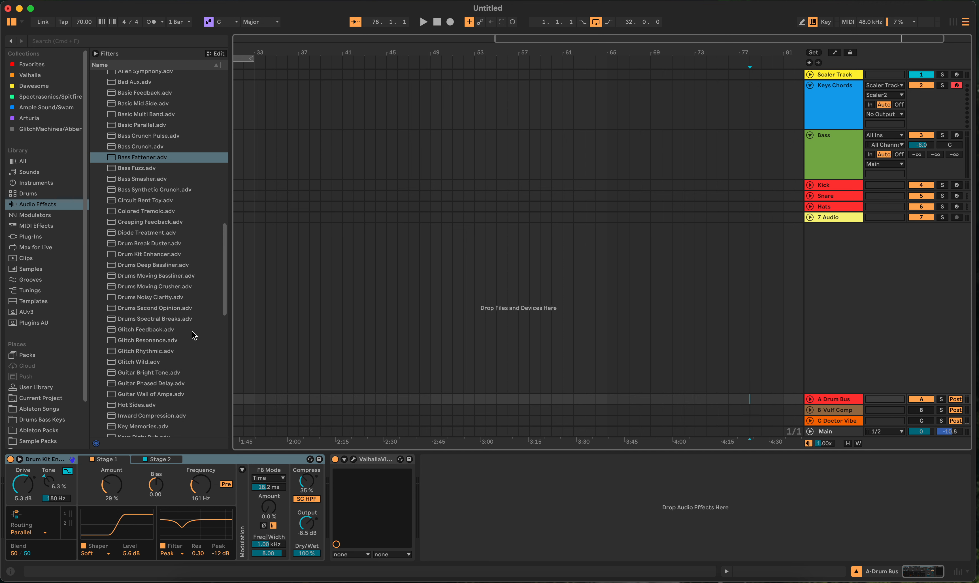
Browse the rest of the Roar presets down to the end of the list and collapse them.
scroll(163, 344, down, 1)
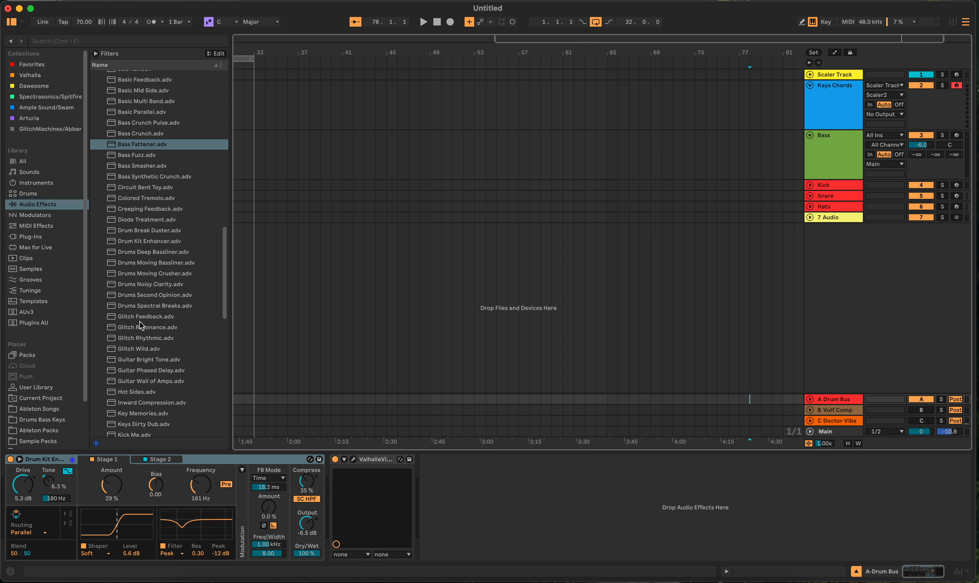
scroll(185, 395, down, 8)
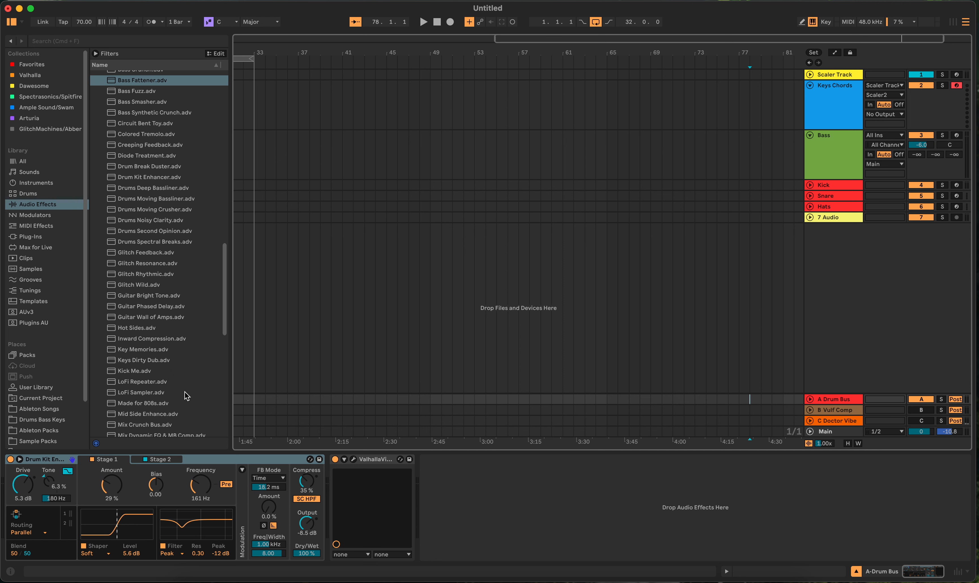
scroll(188, 396, down, 18)
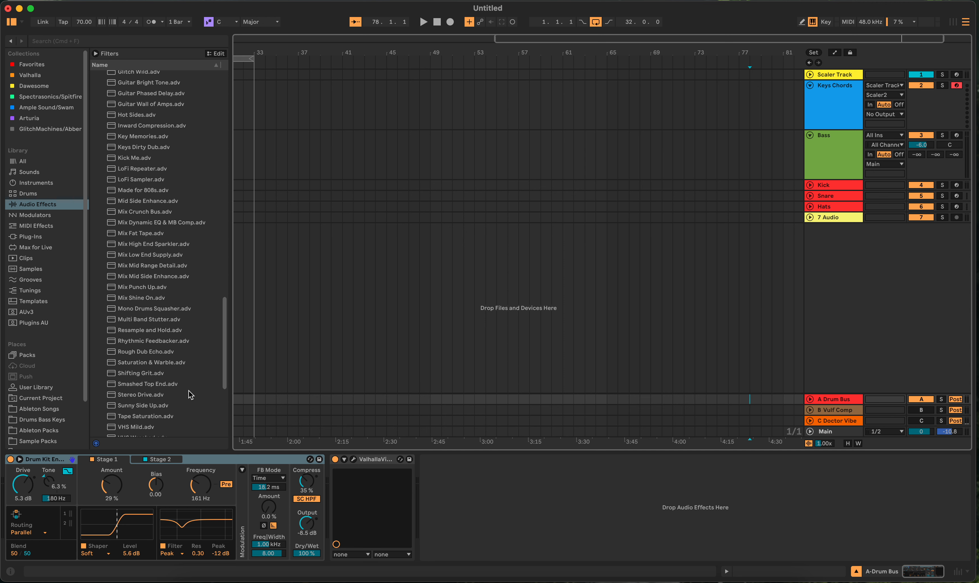
scroll(189, 394, down, 3)
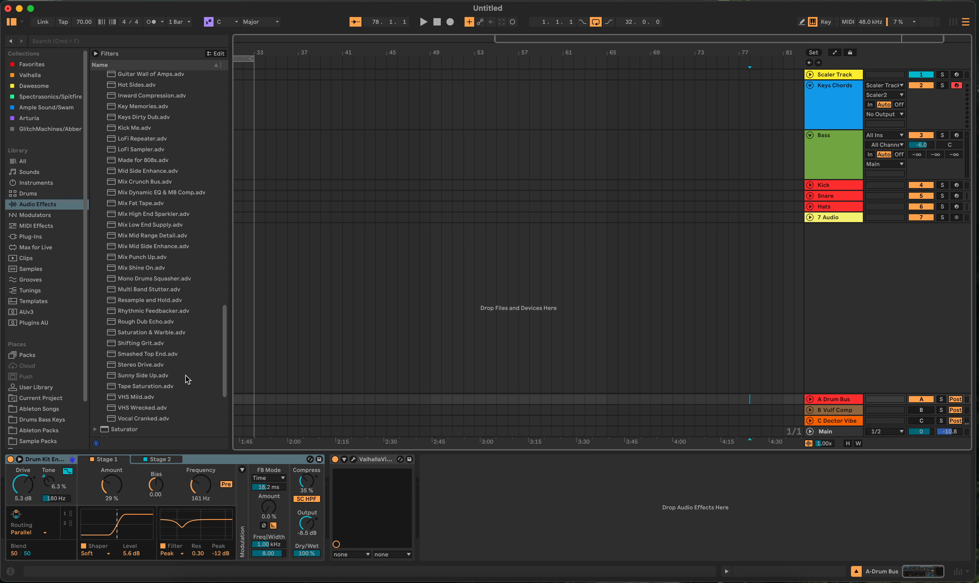
scroll(174, 312, up, 1)
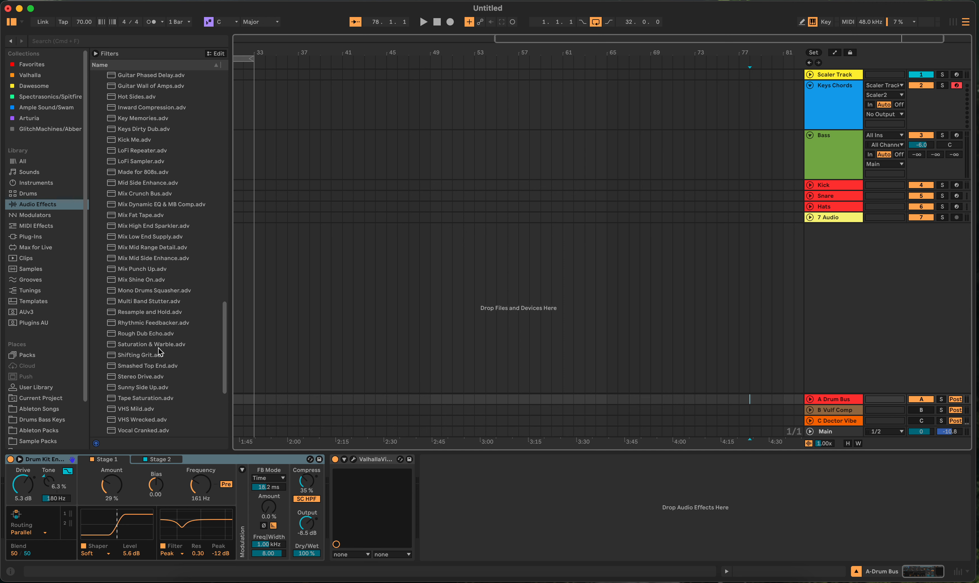
scroll(156, 338, up, 20)
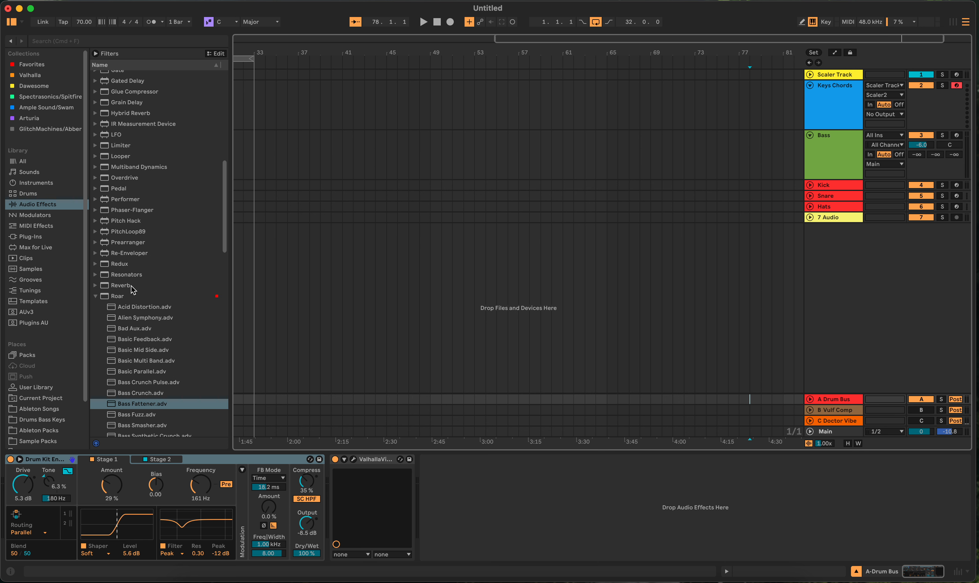
click(95, 297)
Expand Saturator and look through its presets.
click(96, 307)
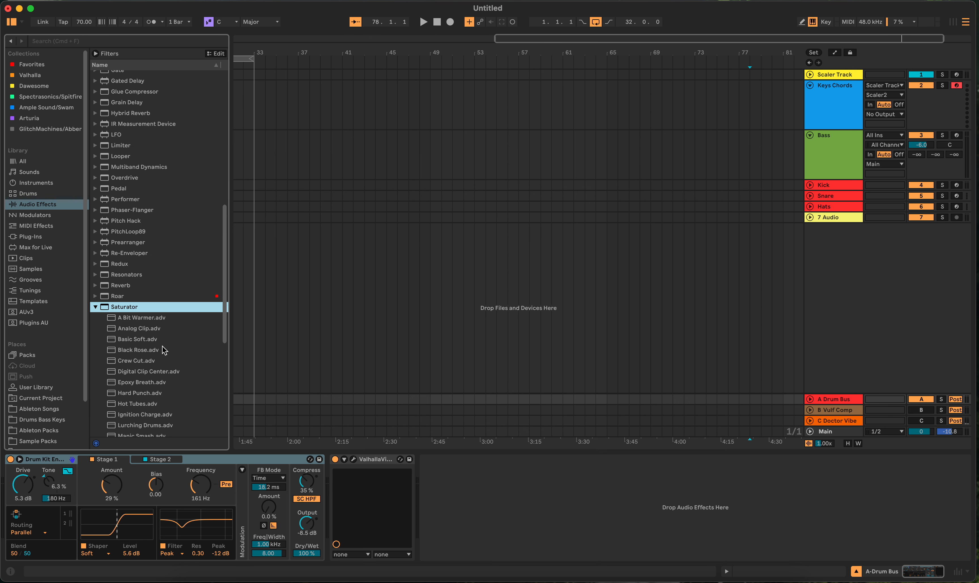
scroll(175, 352, down, 5)
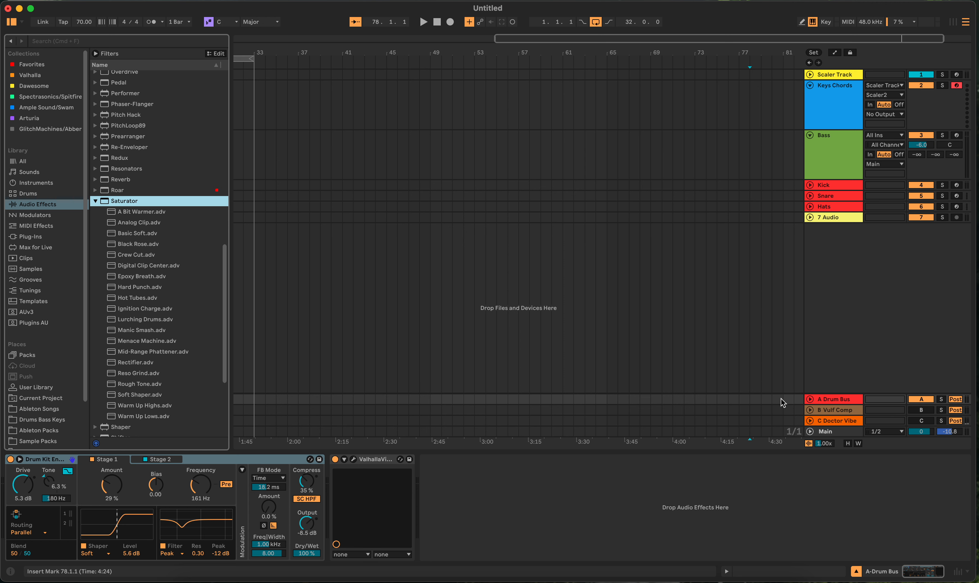
Show and hide the mixer with the A Drum Bus return selected, and collapse the Saturator presets.
click(794, 400)
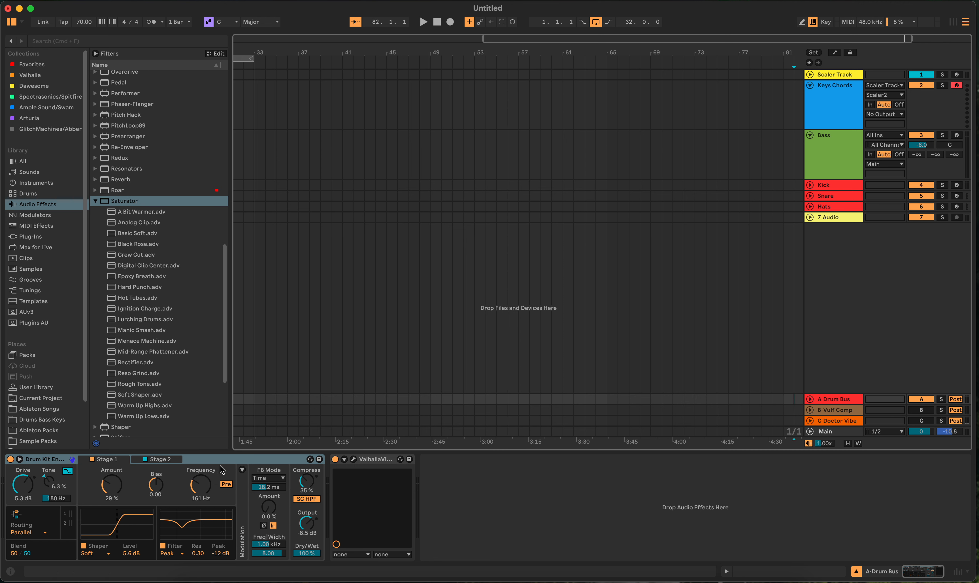
click(959, 571)
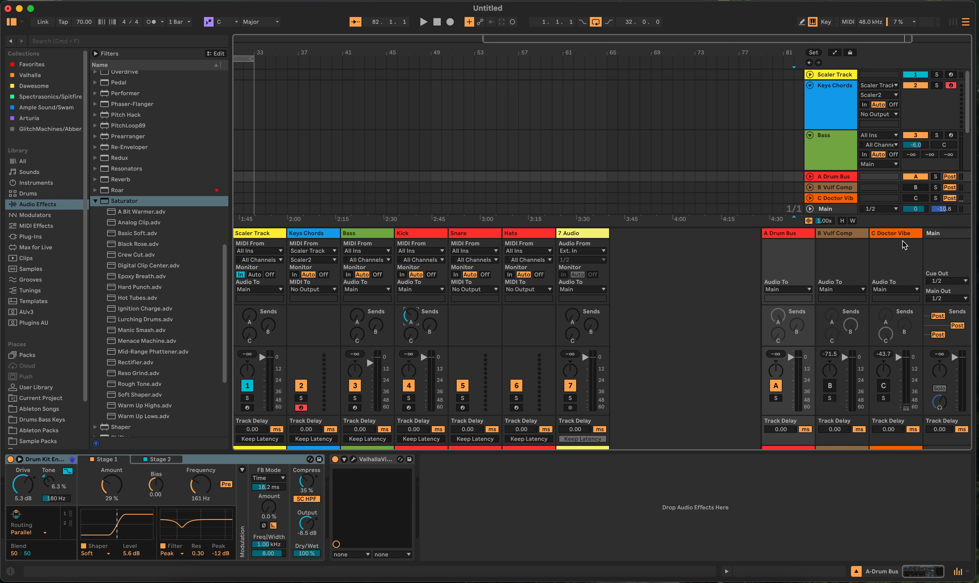
click(958, 572)
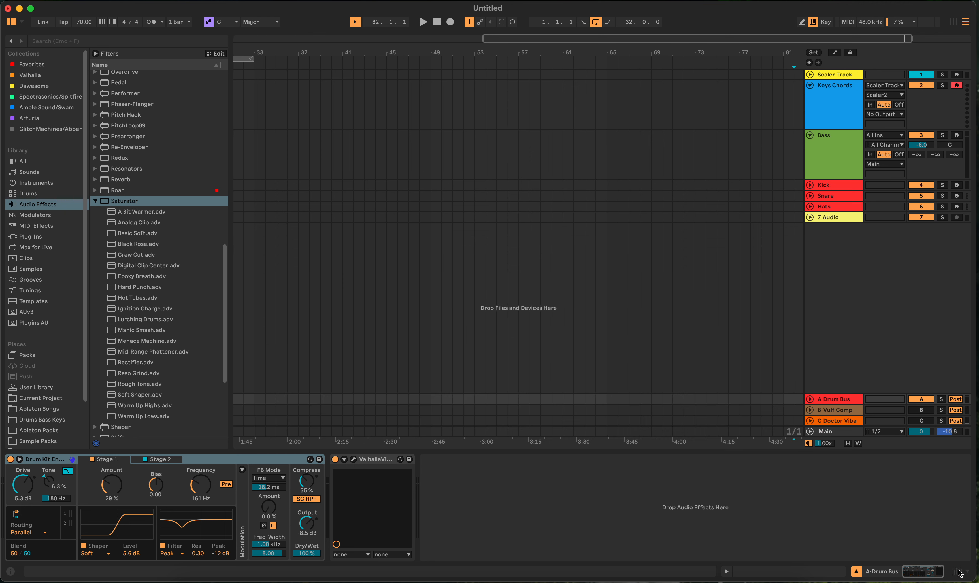
click(96, 201)
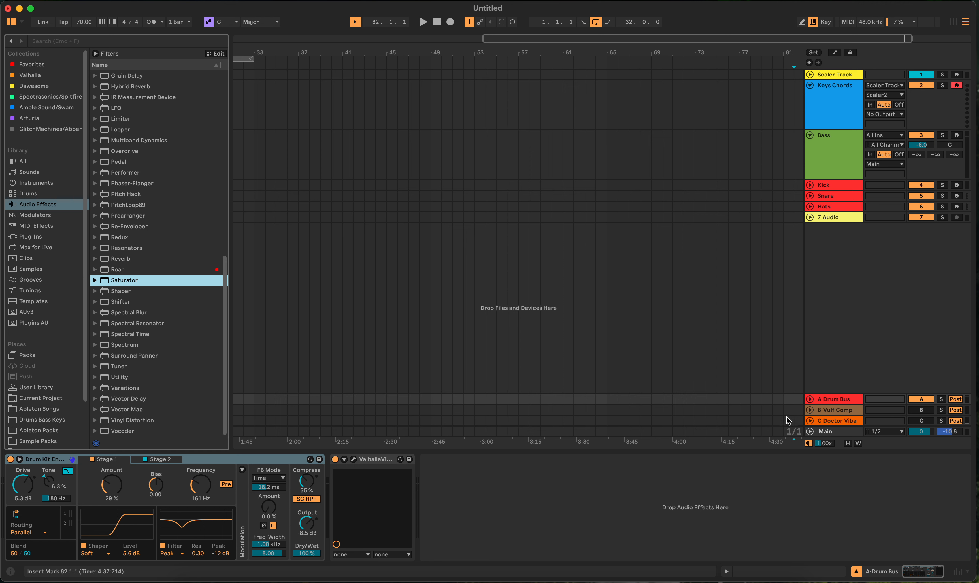
Inspect the TB_Barricade plug-in's settings on the Main track and close its window.
click(762, 431)
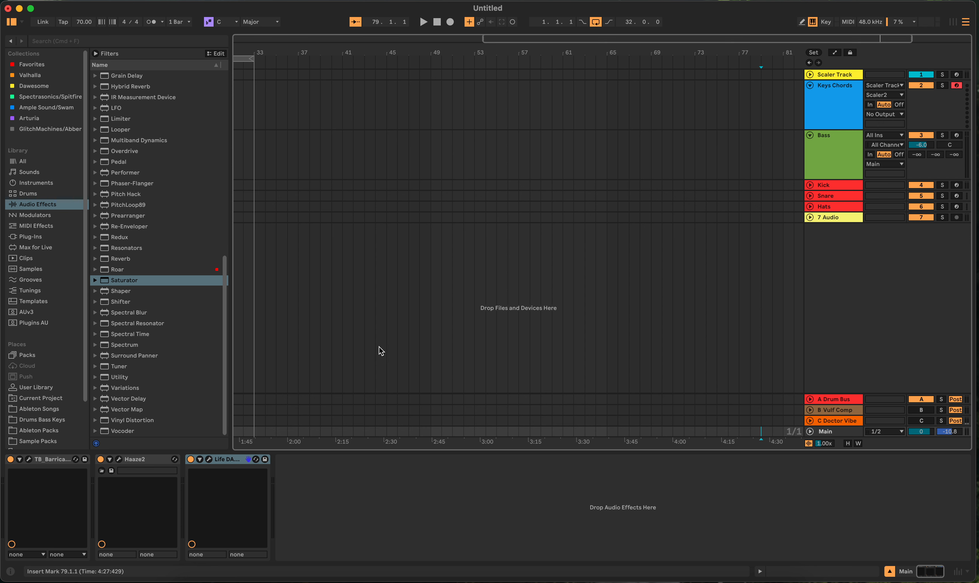
click(29, 459)
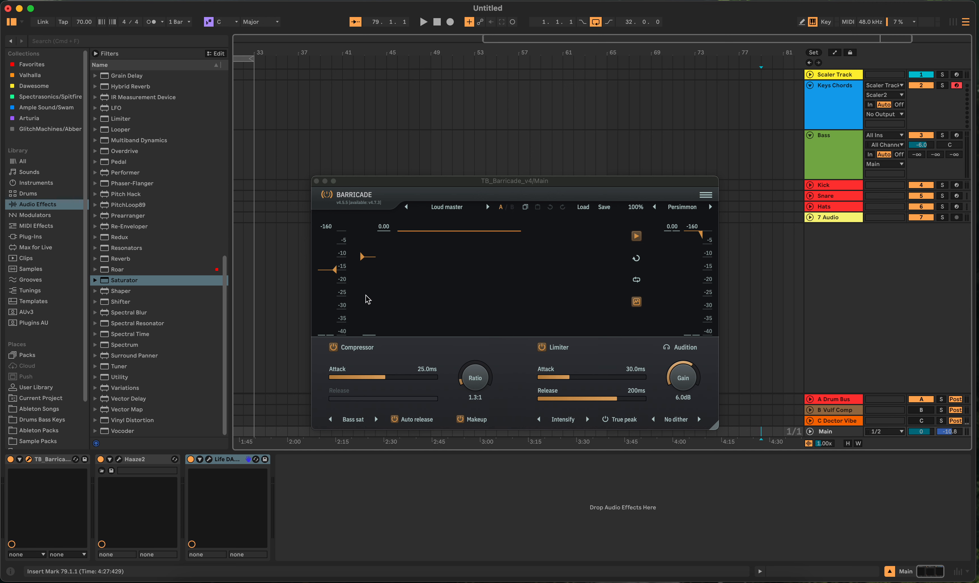
click(316, 181)
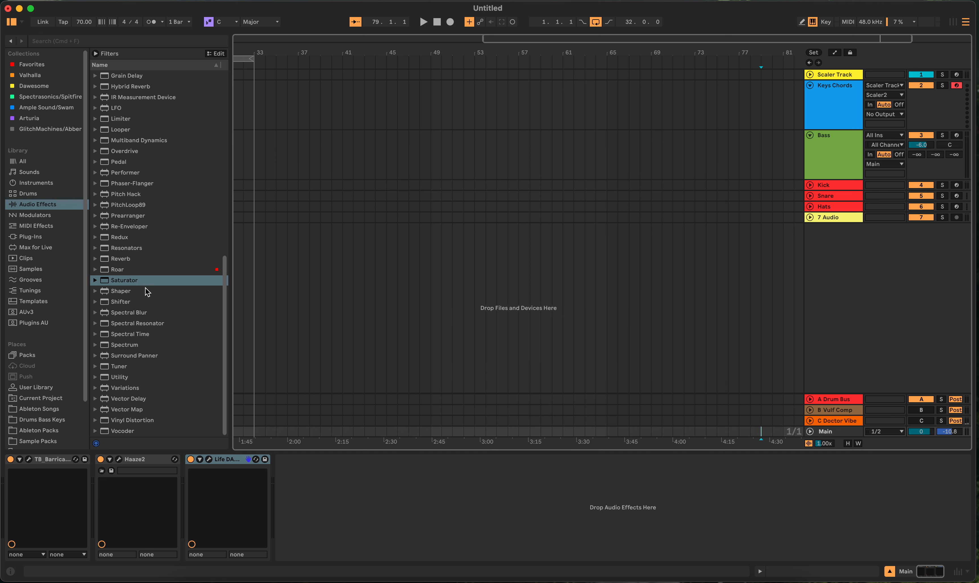
Go back to the start of the audio effects list, examine the Compressor presets and collapse them.
scroll(149, 292, up, 15)
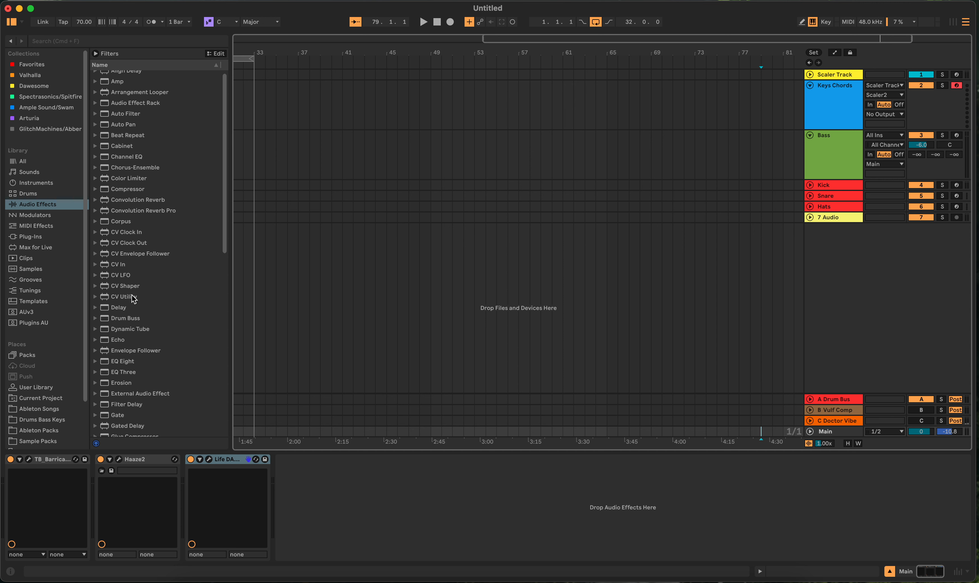
scroll(139, 298, up, 1)
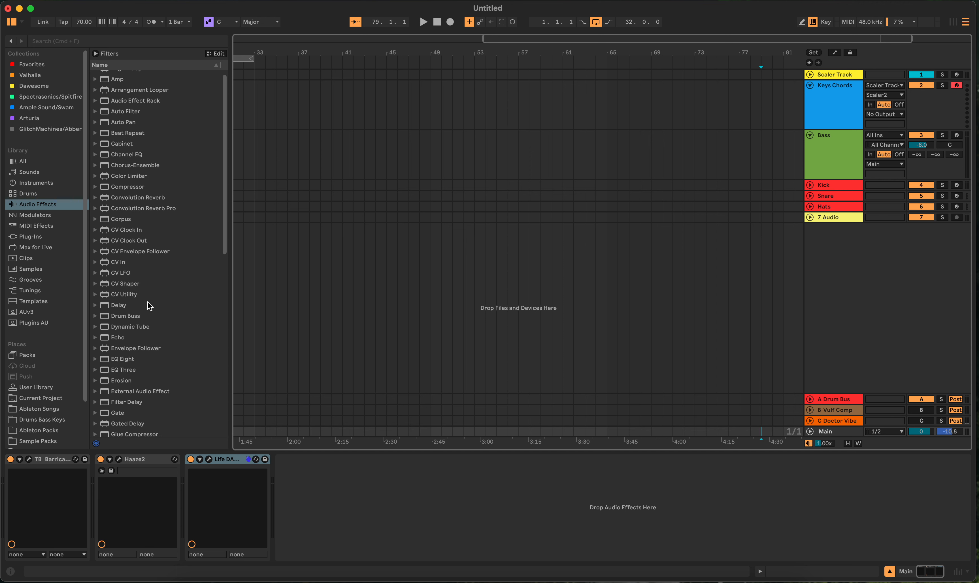
click(55, 205)
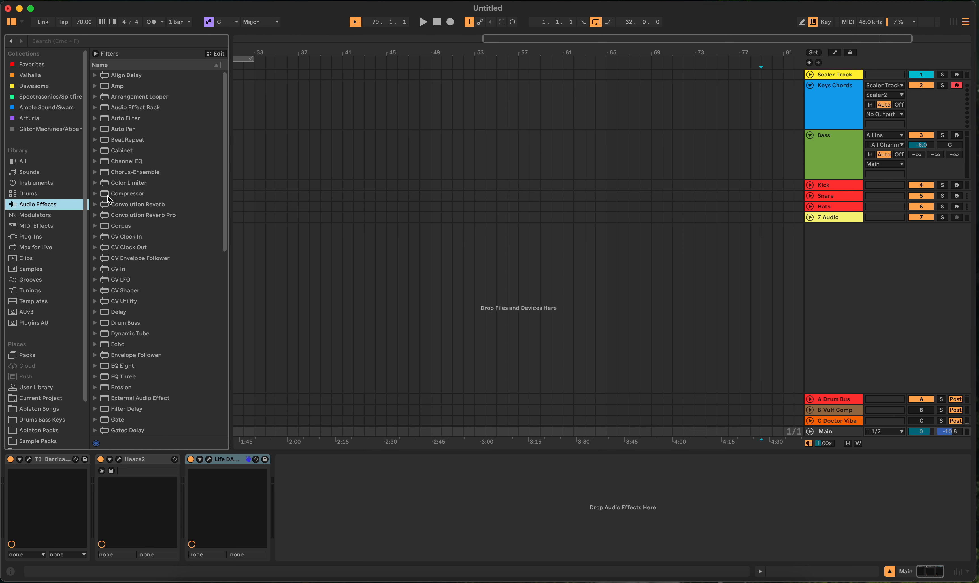
click(95, 193)
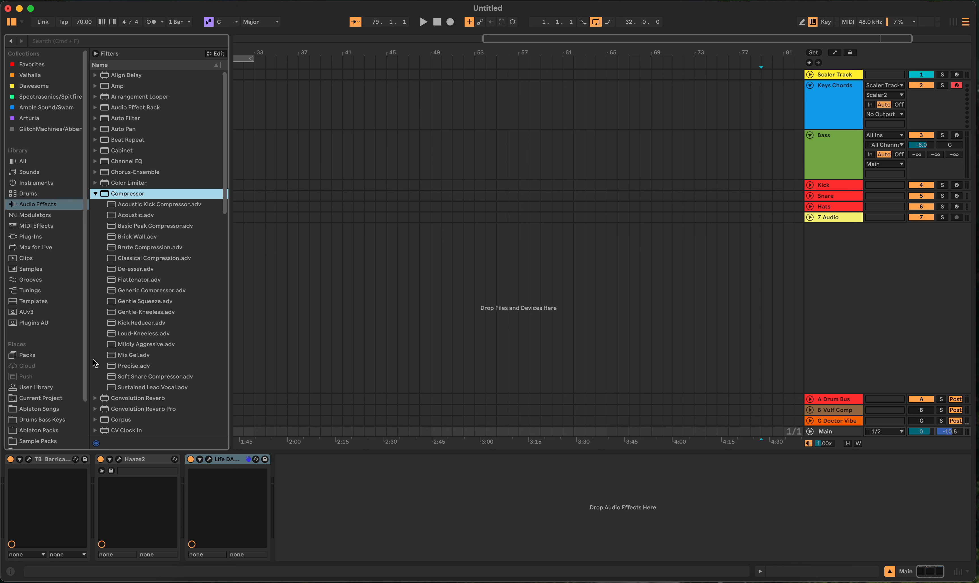
click(96, 194)
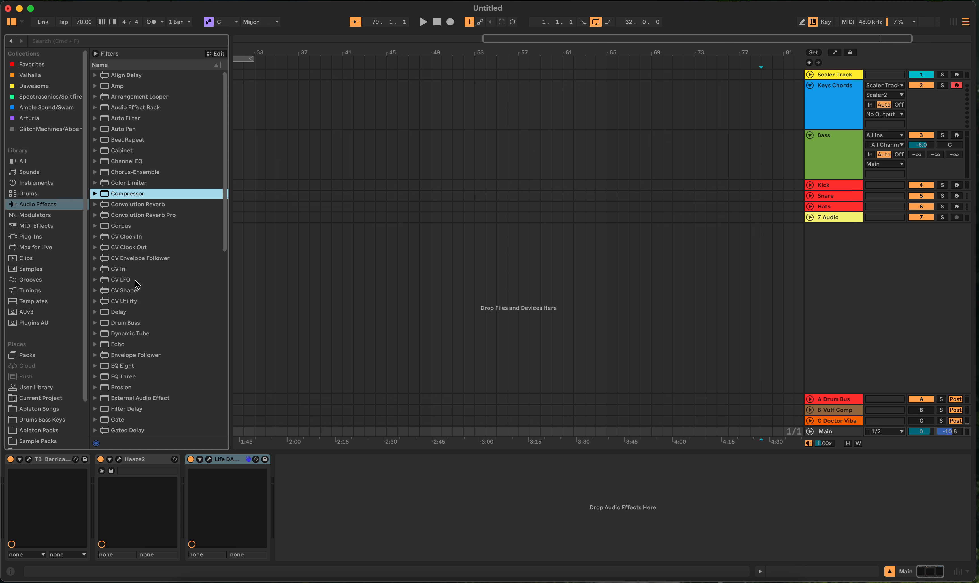
Find Glue Compressor in the audio effects list and examine its presets.
scroll(135, 280, down, 3)
scroll(136, 354, down, 3)
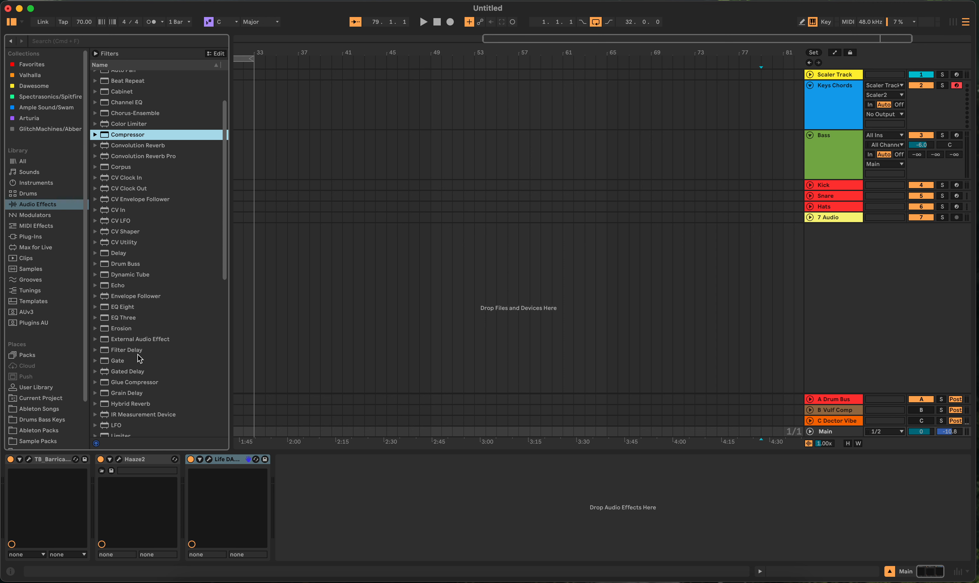
scroll(139, 356, down, 2)
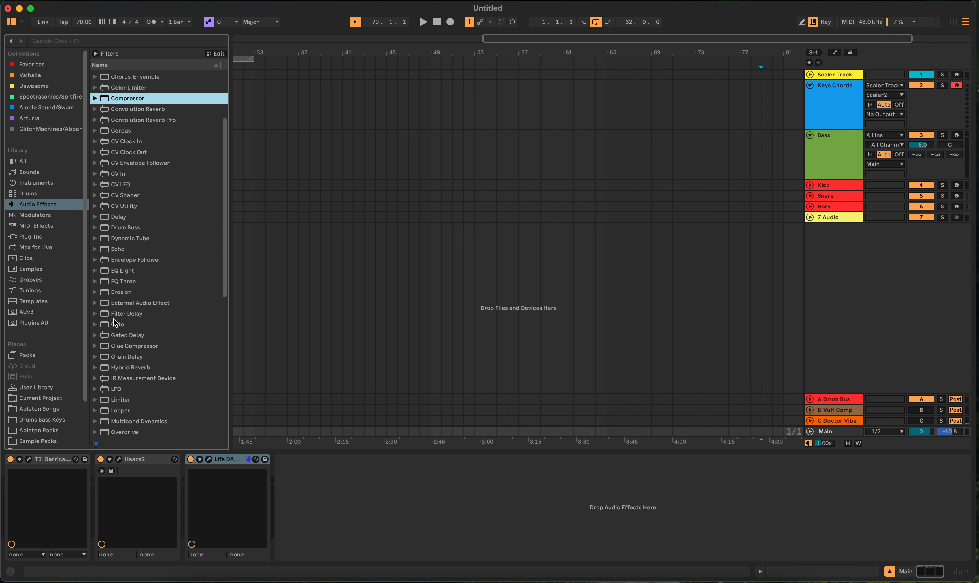
click(95, 346)
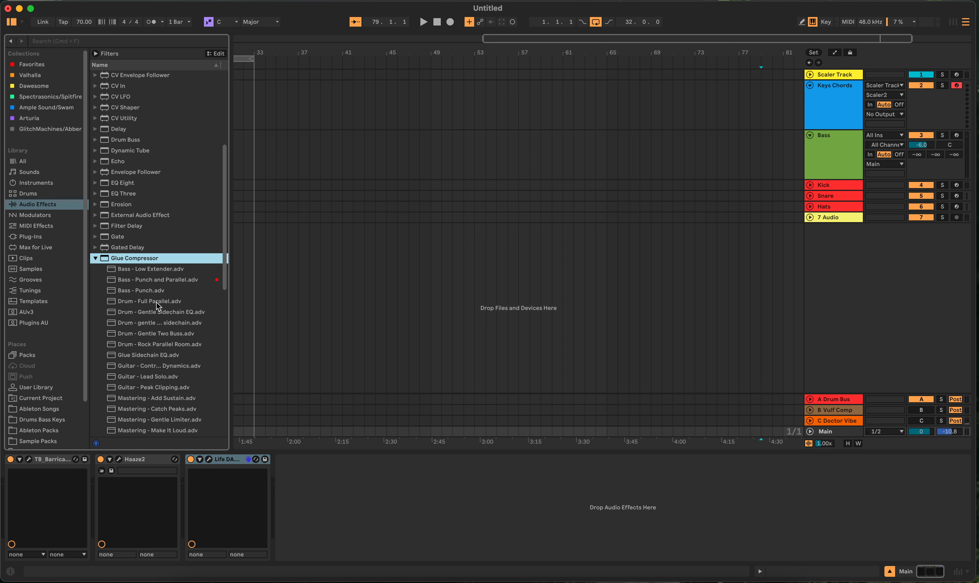
scroll(179, 346, down, 2)
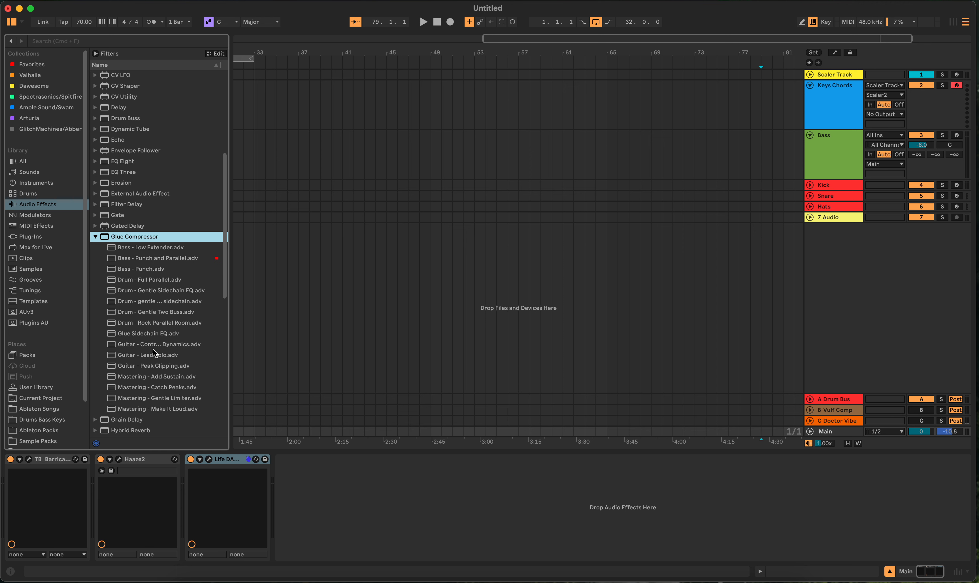
click(96, 237)
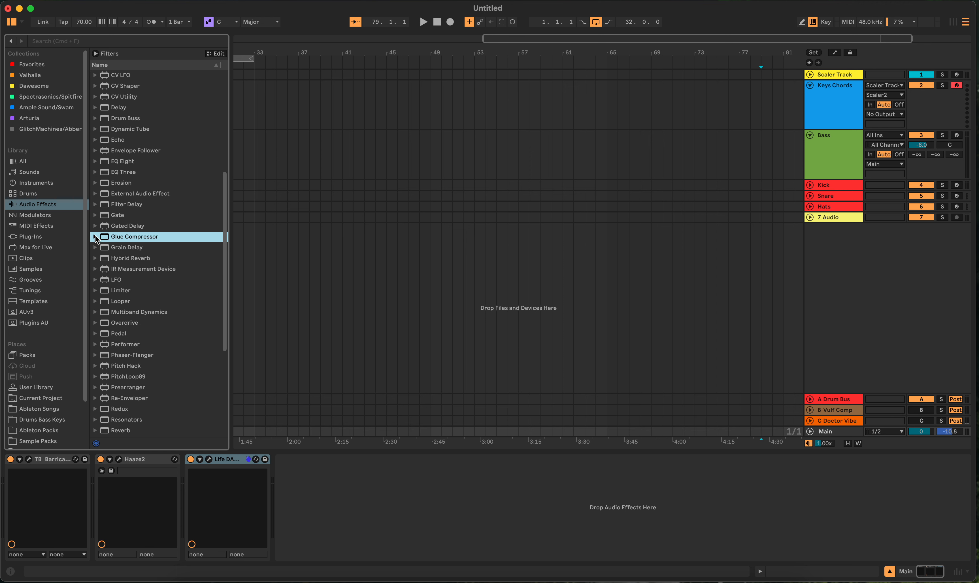
click(95, 236)
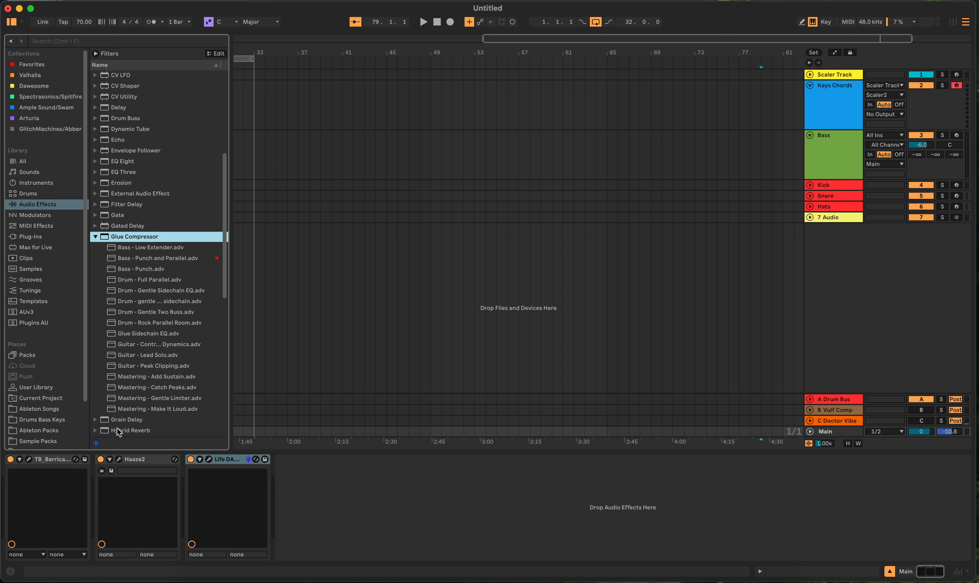
Look through the Limiter presets, collapse them, and inspect the Haaze2 plug-in's window on the Main track.
scroll(190, 358, down, 8)
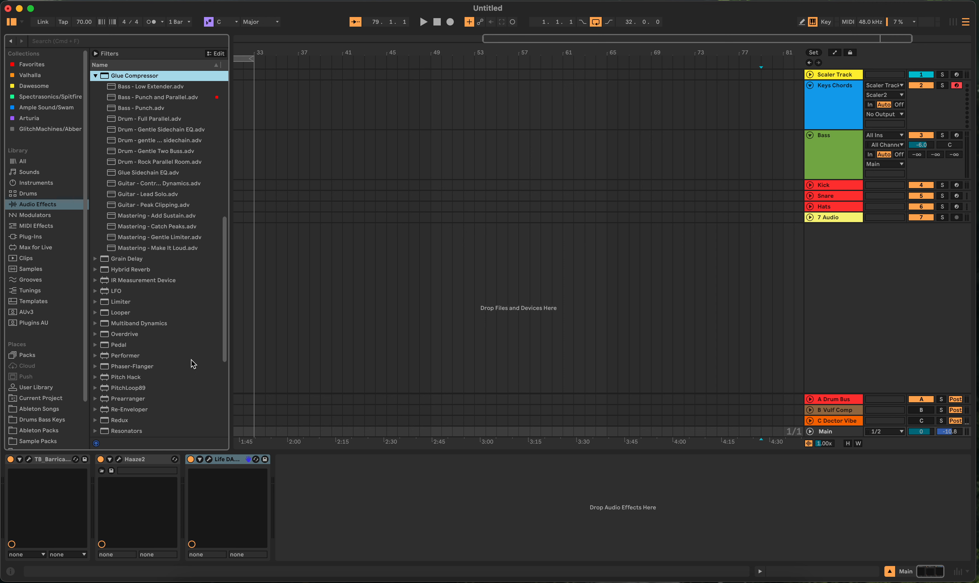
click(102, 302)
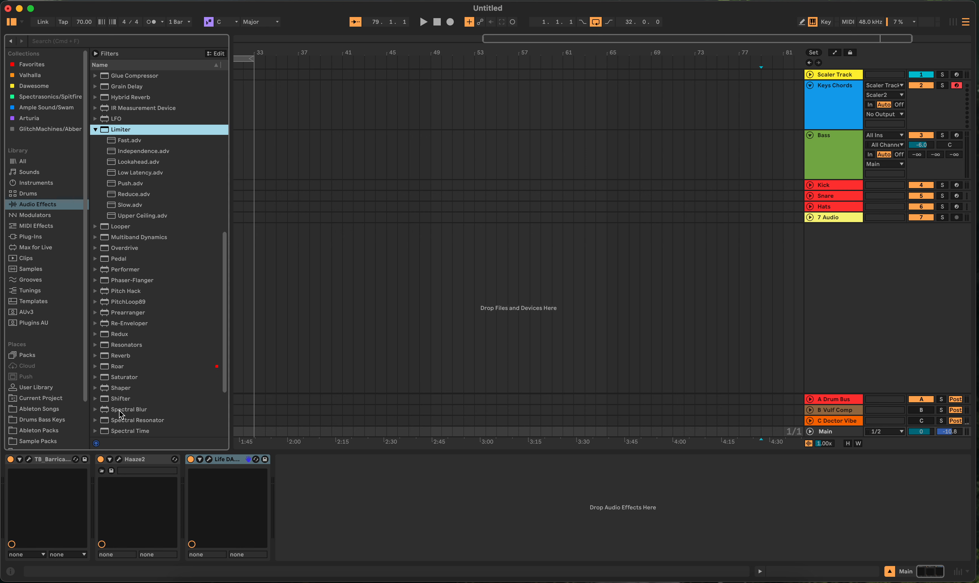
click(119, 460)
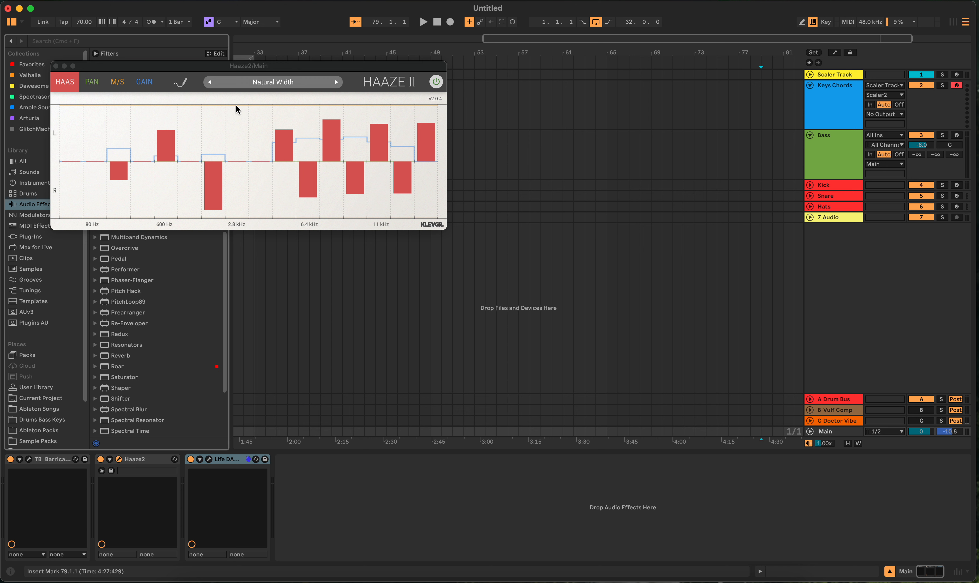
click(57, 68)
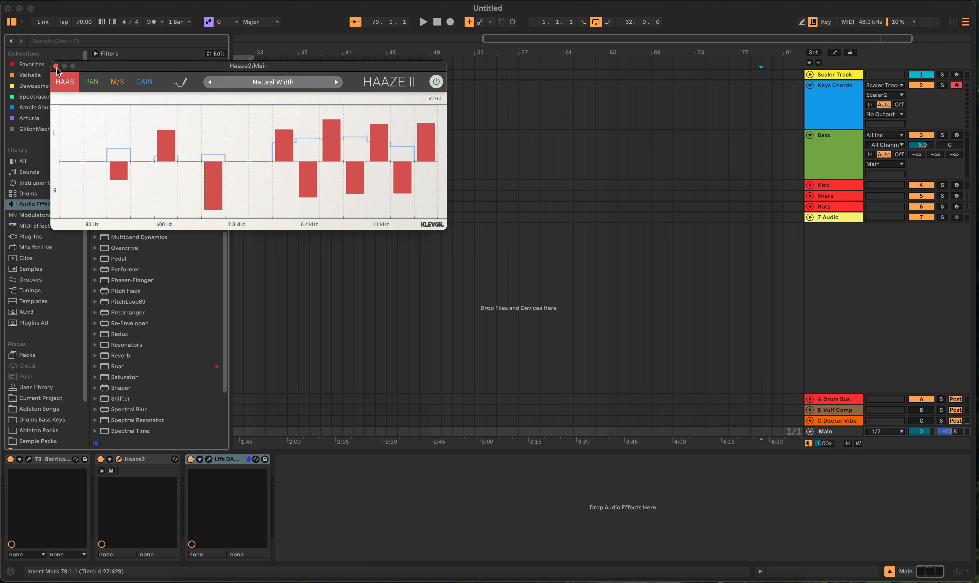
click(56, 65)
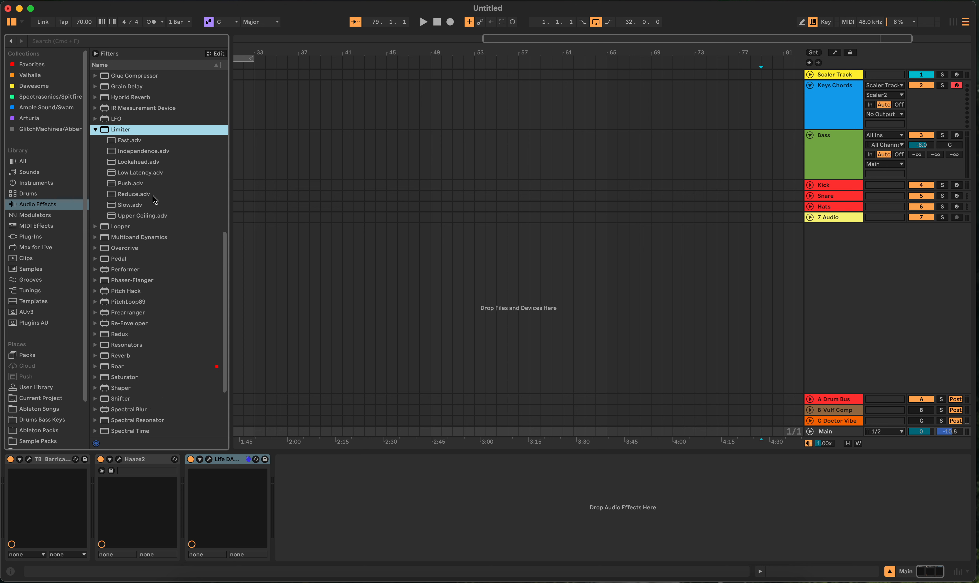
click(95, 129)
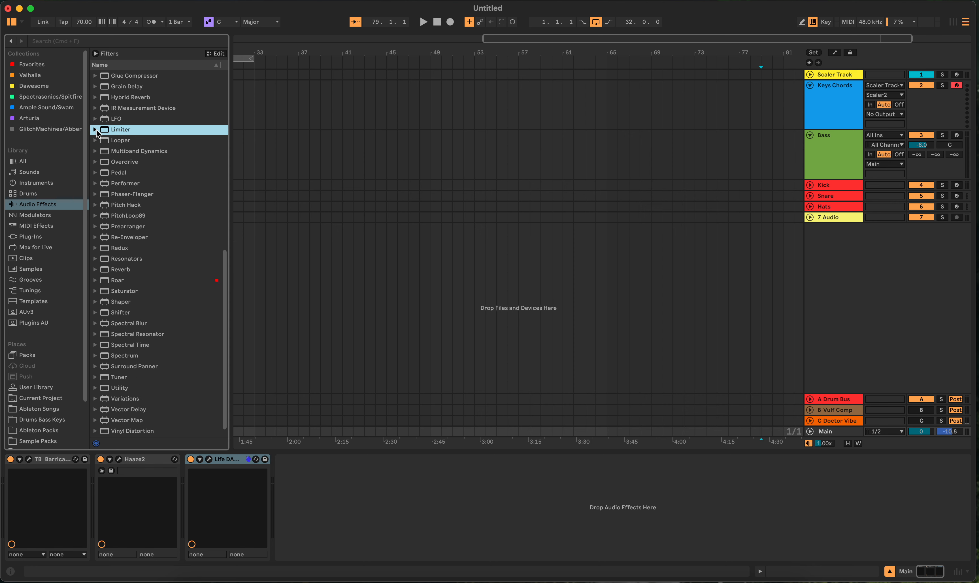
click(119, 459)
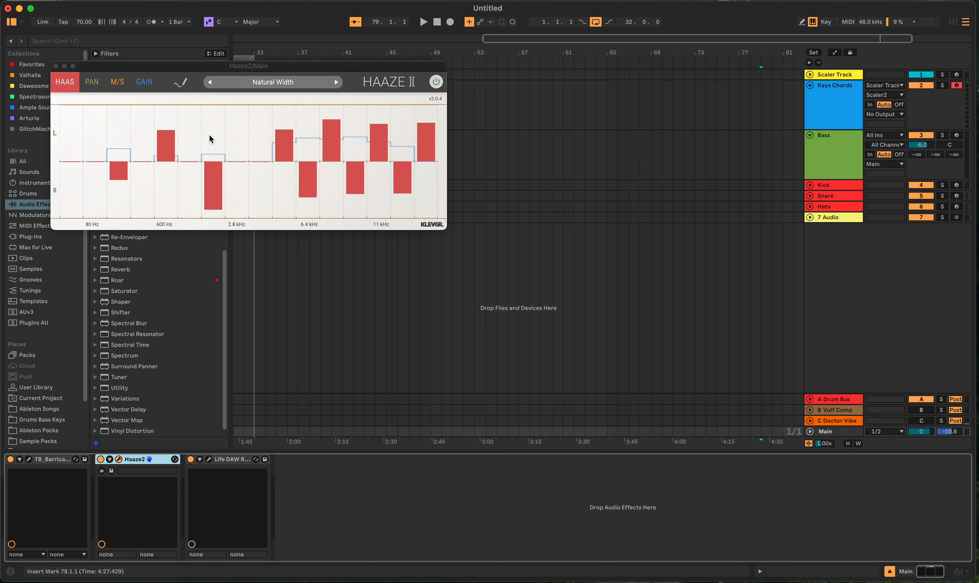
click(55, 67)
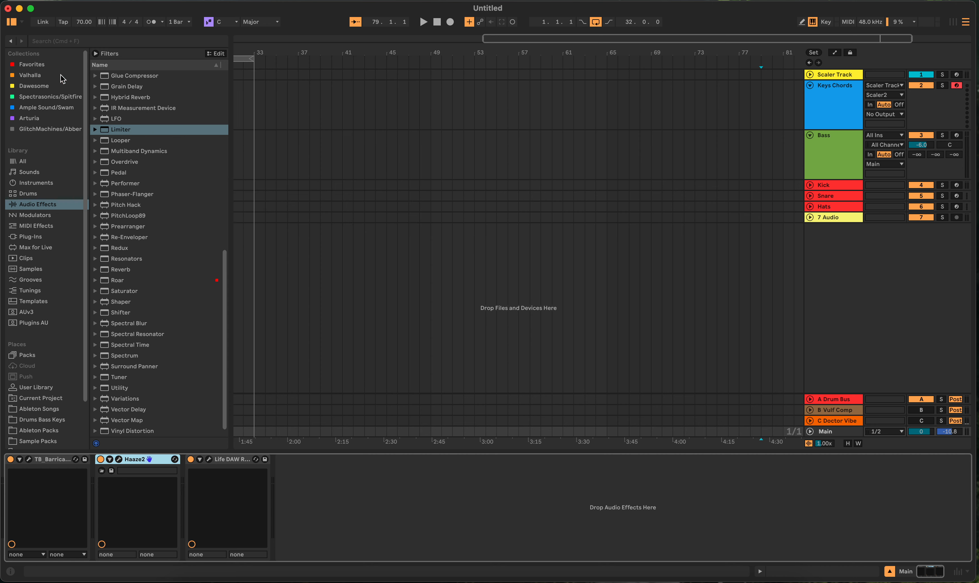
Browse the audio effects list to Utility and show its presets.
scroll(167, 294, down, 1)
scroll(175, 306, up, 10)
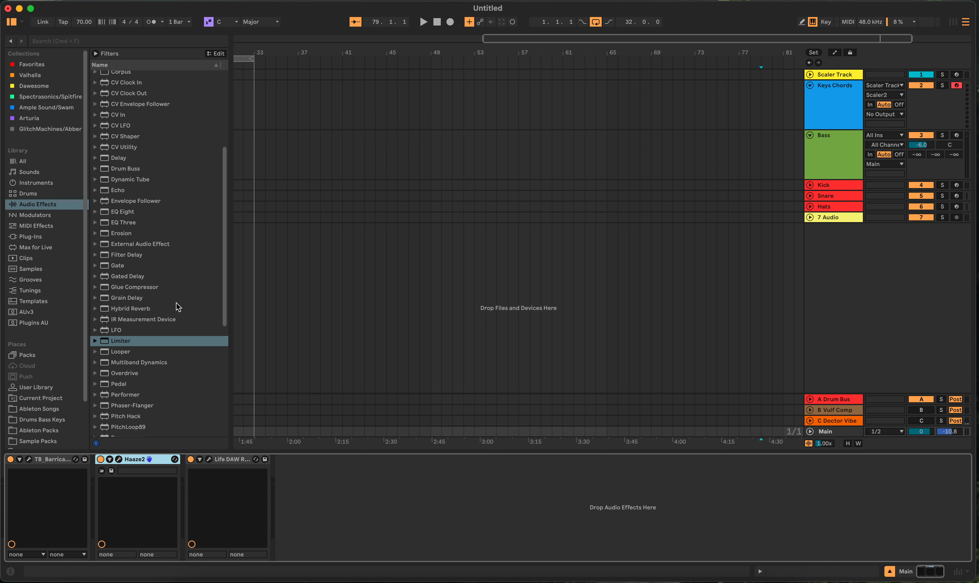
scroll(176, 304, down, 10)
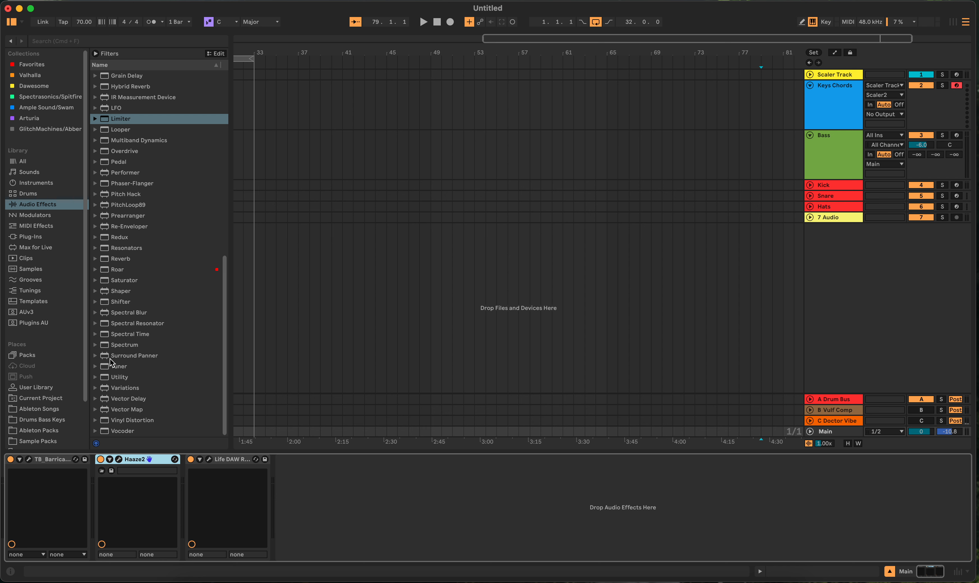
click(102, 357)
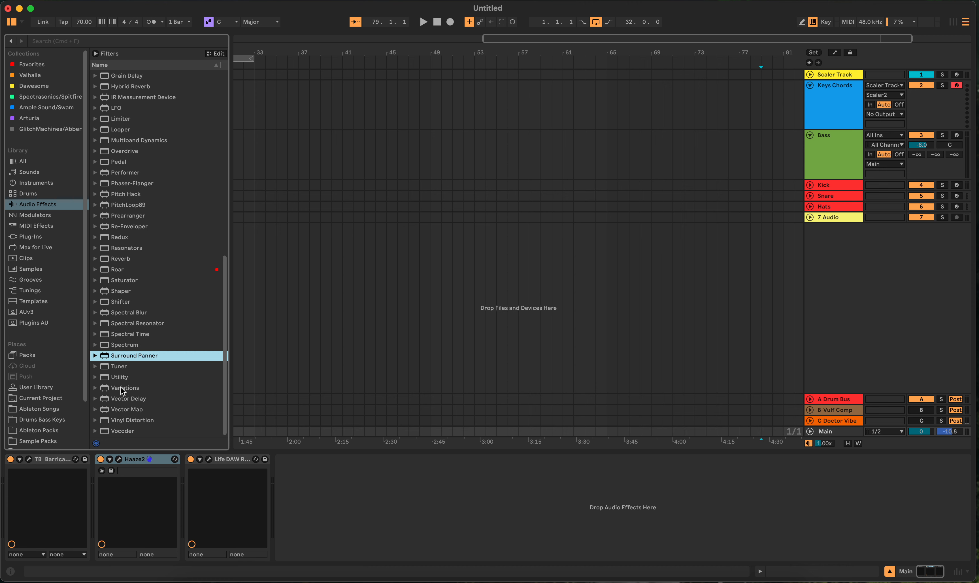
click(95, 378)
scroll(157, 376, down, 5)
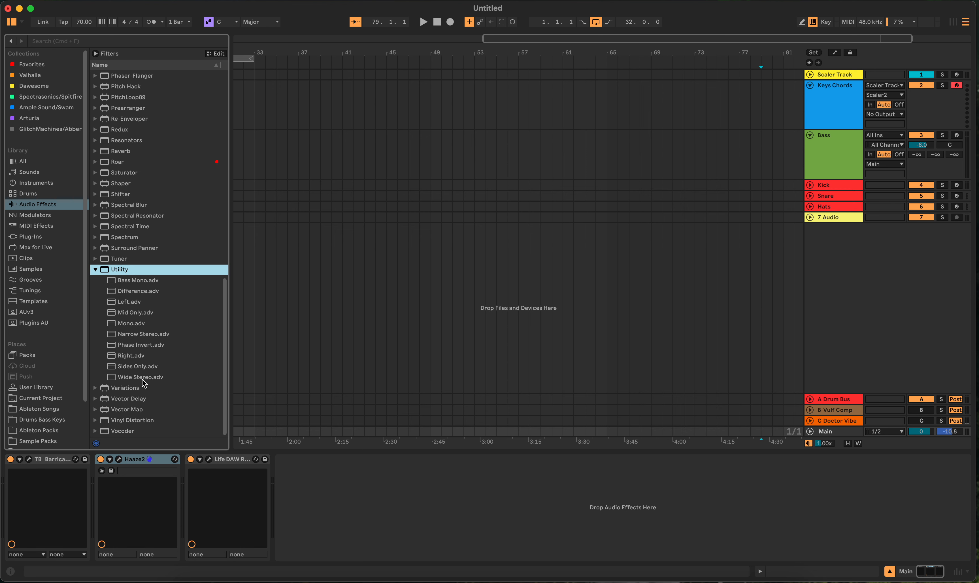
Add Utility's Wide Stereo preset to the end of the Main track's device chain and toggle Mono on and off.
drag(142, 377, 343, 487)
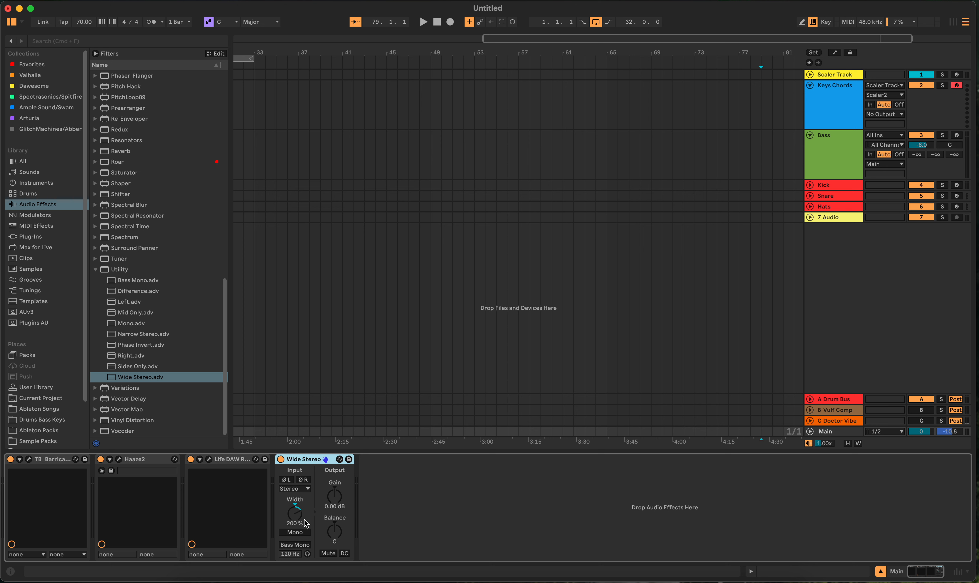
click(304, 534)
click(304, 534)
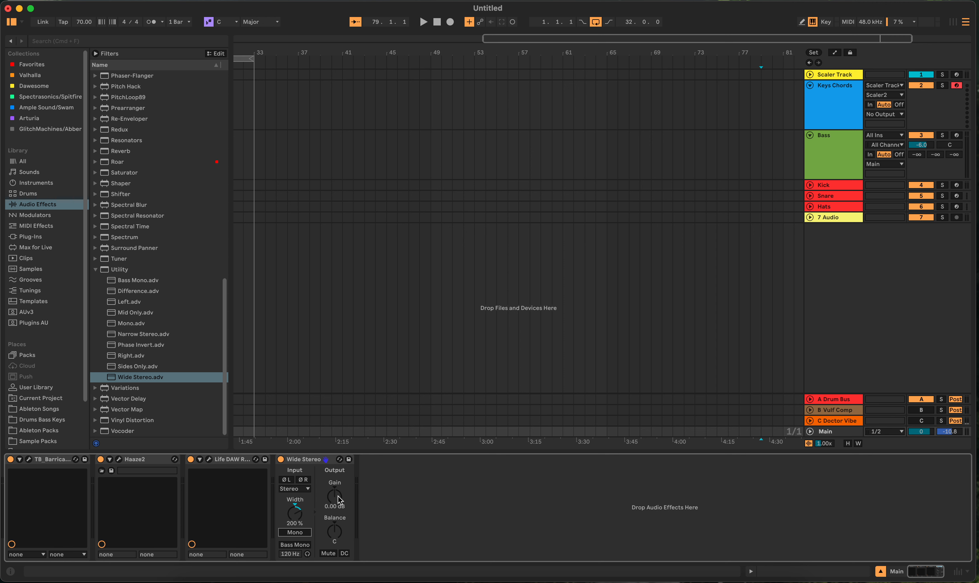
Show Haaze2 for comparison, delete the Wide Stereo device from the Main track, and close the Haaze2 window.
click(119, 459)
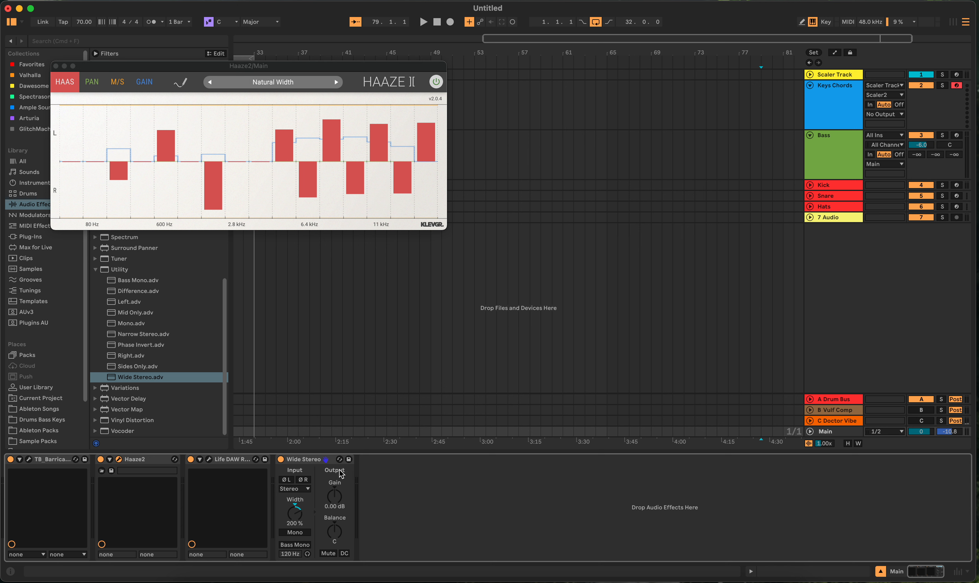
click(314, 458)
key(Delete)
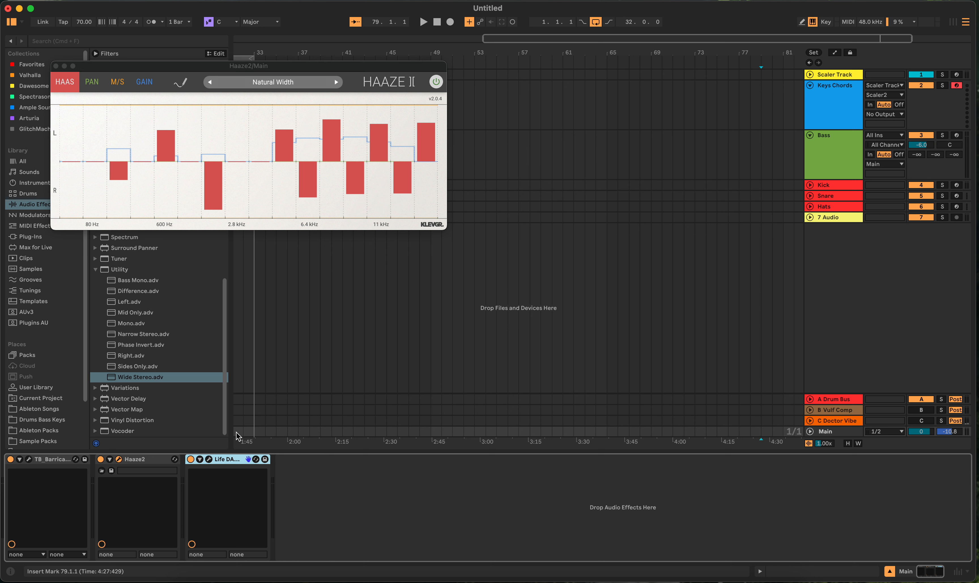
click(56, 66)
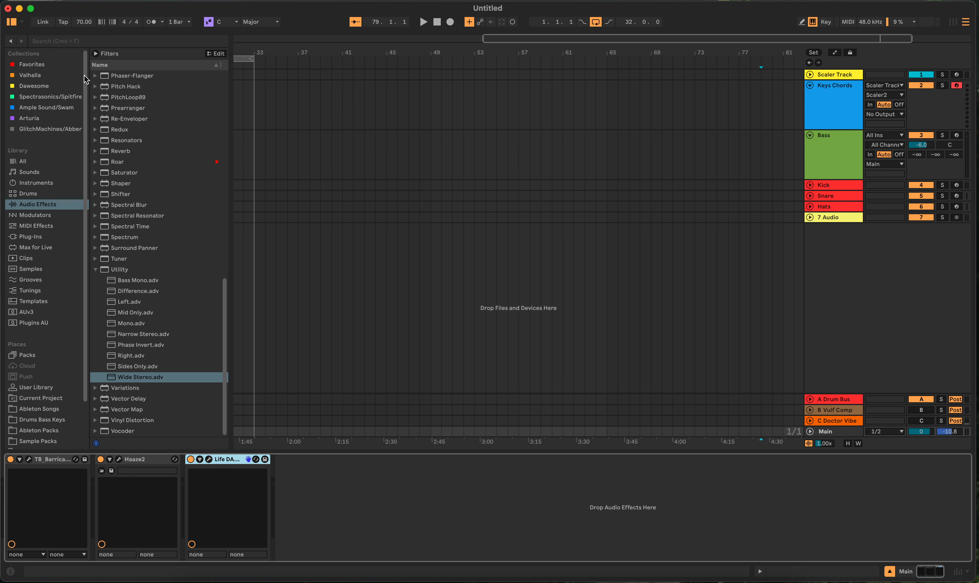
Recheck and collapse the Utility presets, and try Tuner on the Main track before deleting it.
click(95, 269)
click(96, 367)
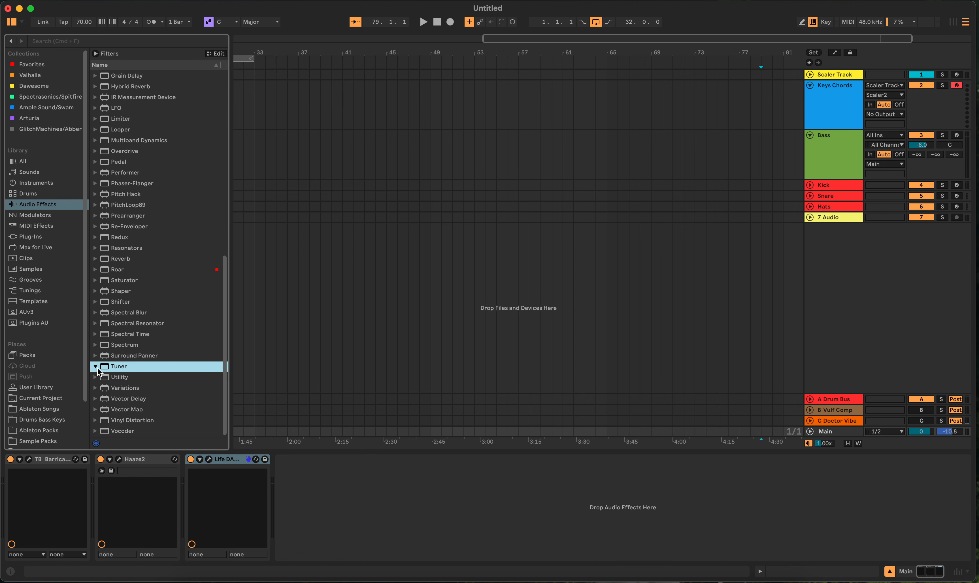
click(97, 376)
scroll(144, 351, down, 5)
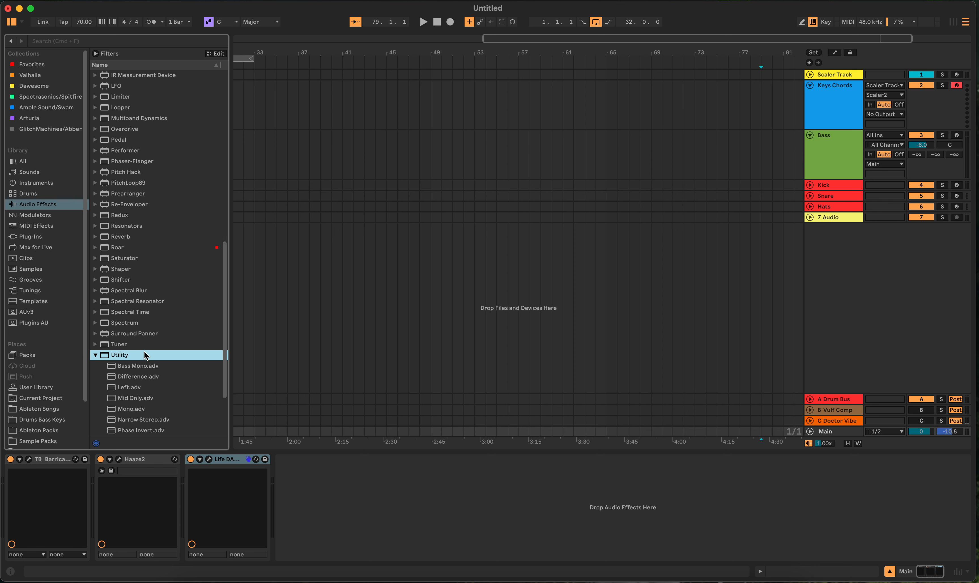
click(96, 272)
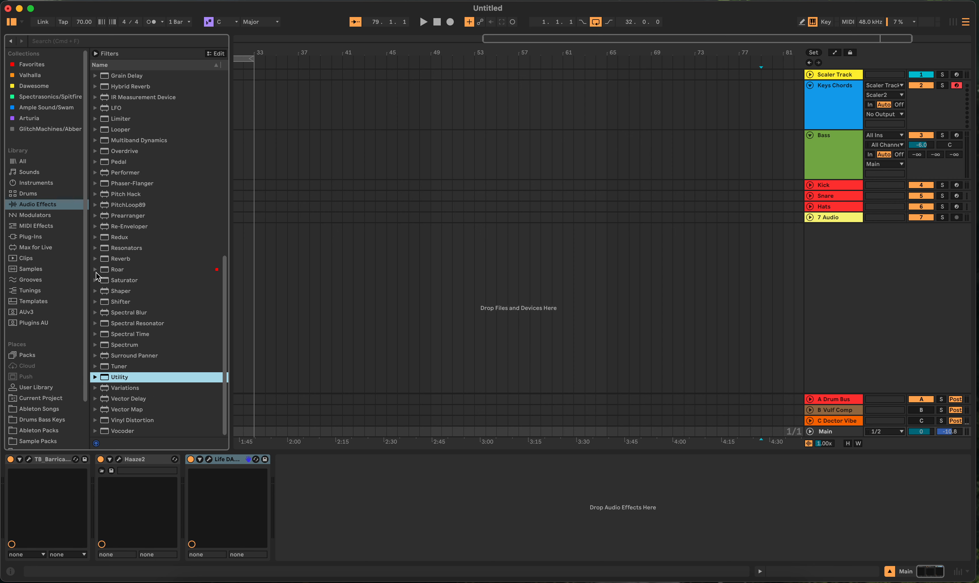
drag(115, 364, 375, 481)
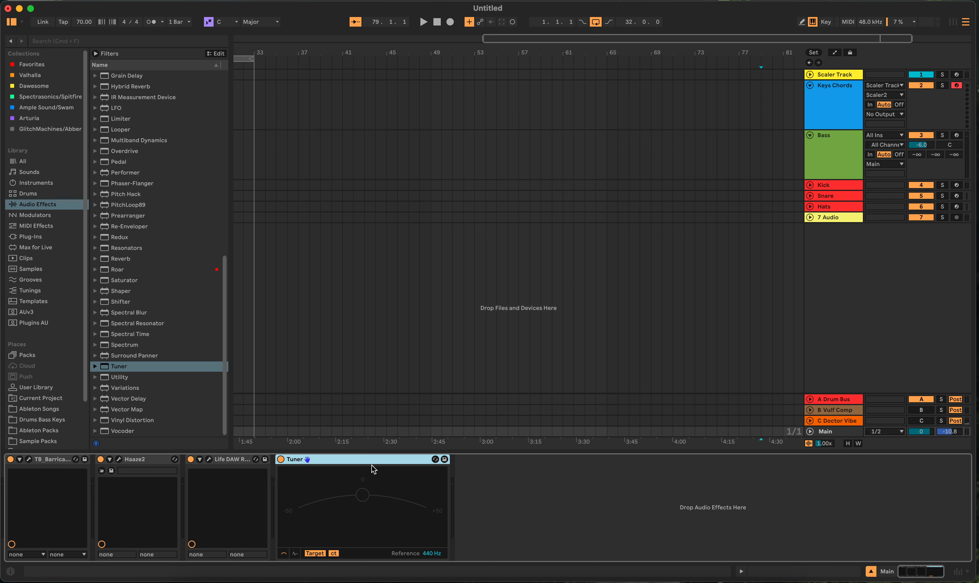
key(Delete)
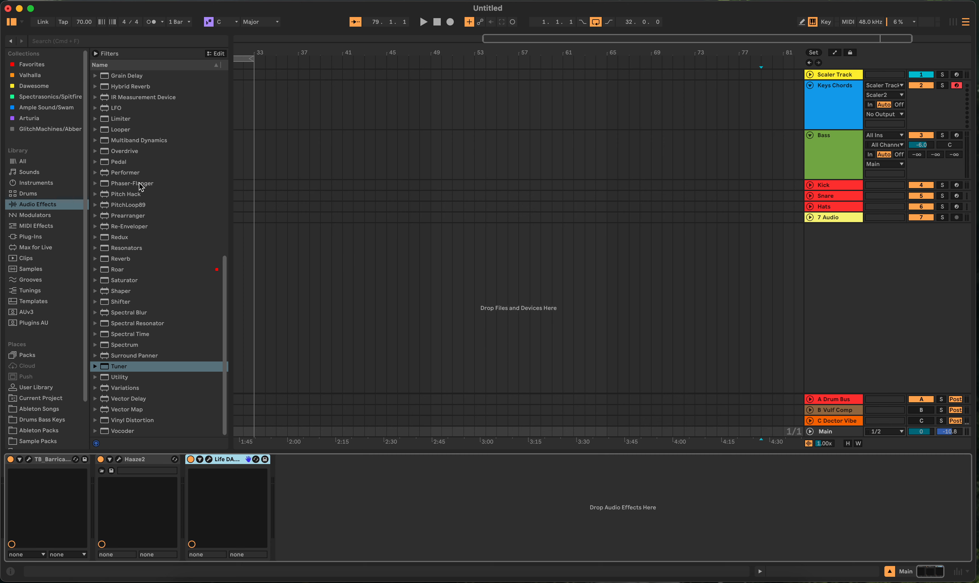
Try Convolution Reverb Pro on the Main track, view its controls, and delete the device.
scroll(151, 209, up, 3)
scroll(144, 205, up, 3)
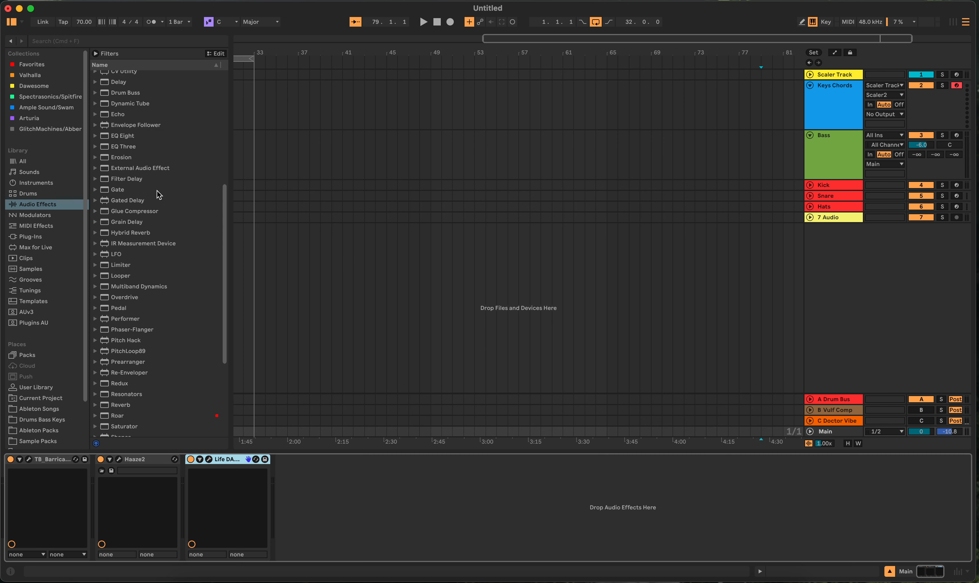
scroll(165, 199, down, 5)
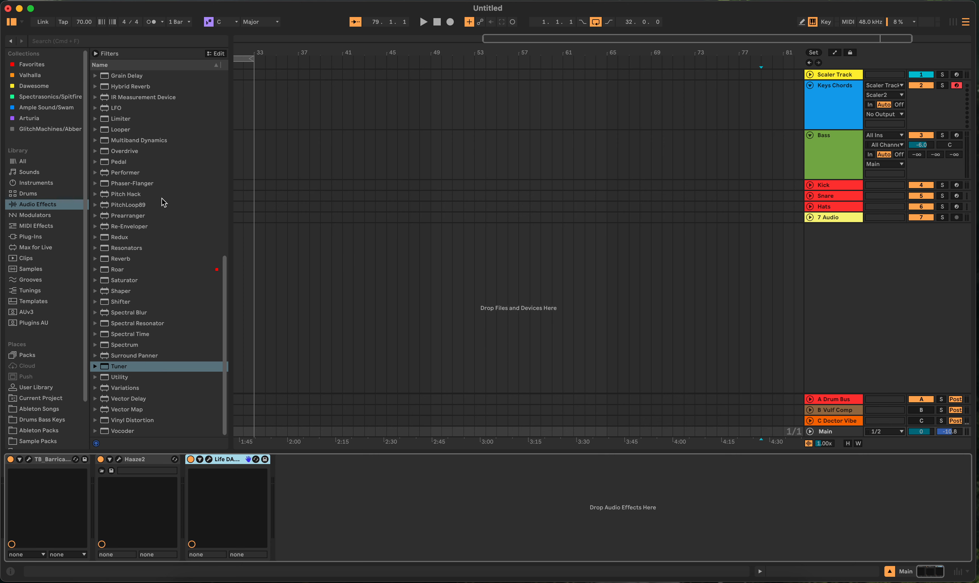
scroll(162, 197, up, 10)
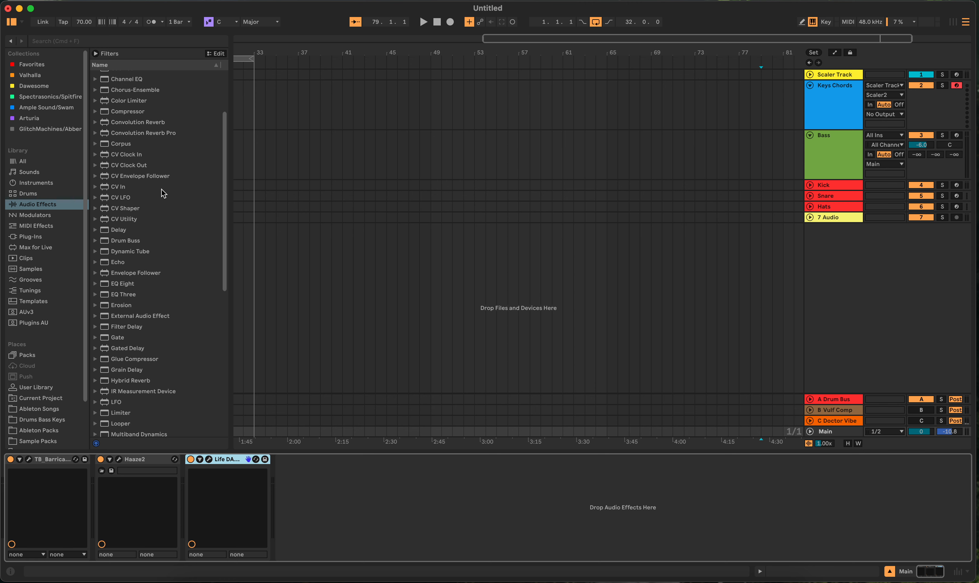
scroll(162, 191, up, 3)
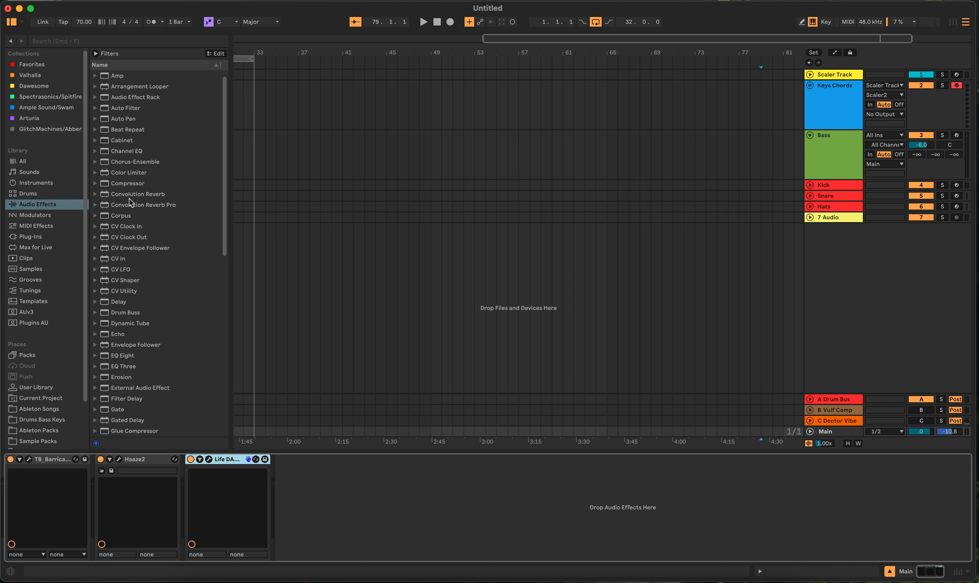
mouse_move(102, 205)
mouse_down()
mouse_move(311, 461)
mouse_move(356, 492)
mouse_up()
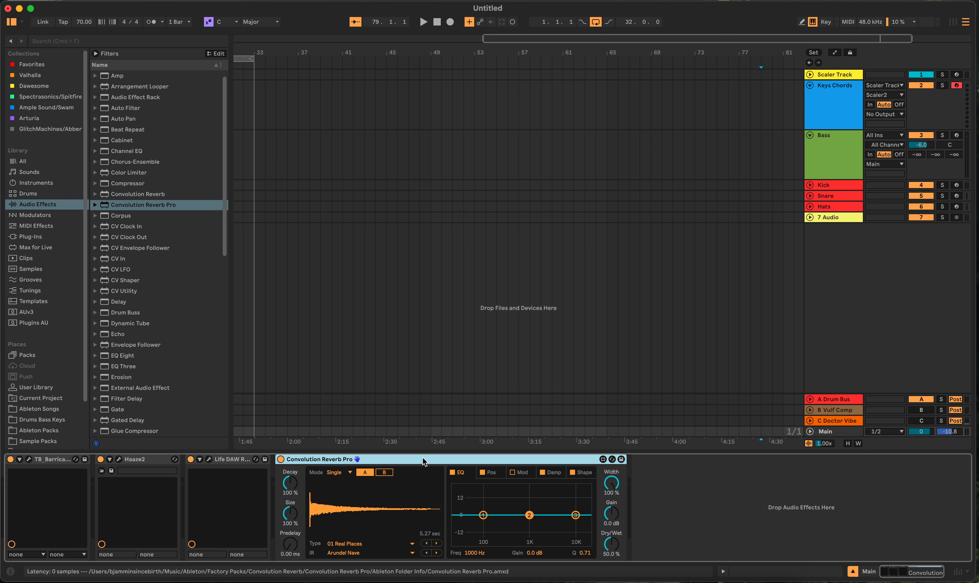
key(Delete)
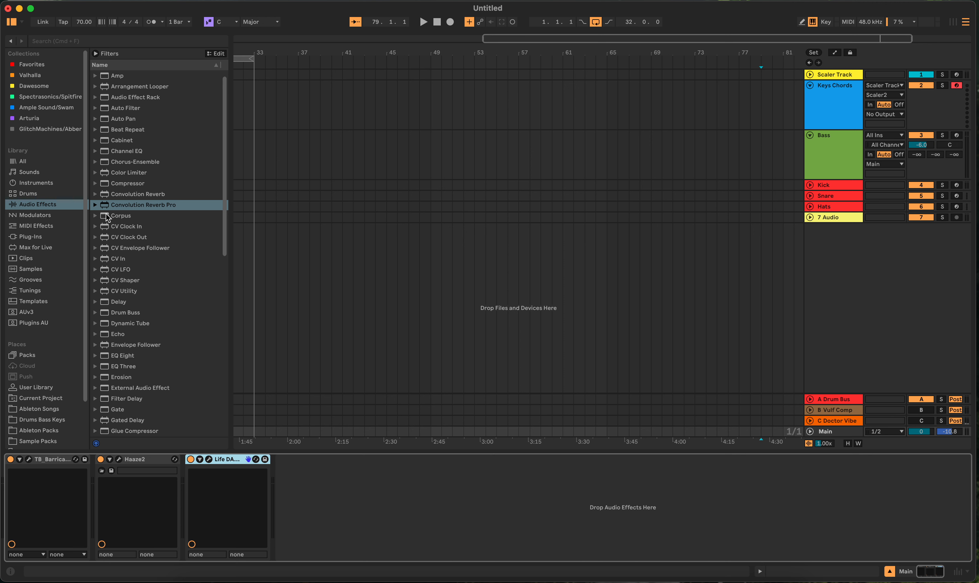
Expand Convolution Reverb Pro and look through its presets.
click(97, 206)
scroll(151, 280, down, 4)
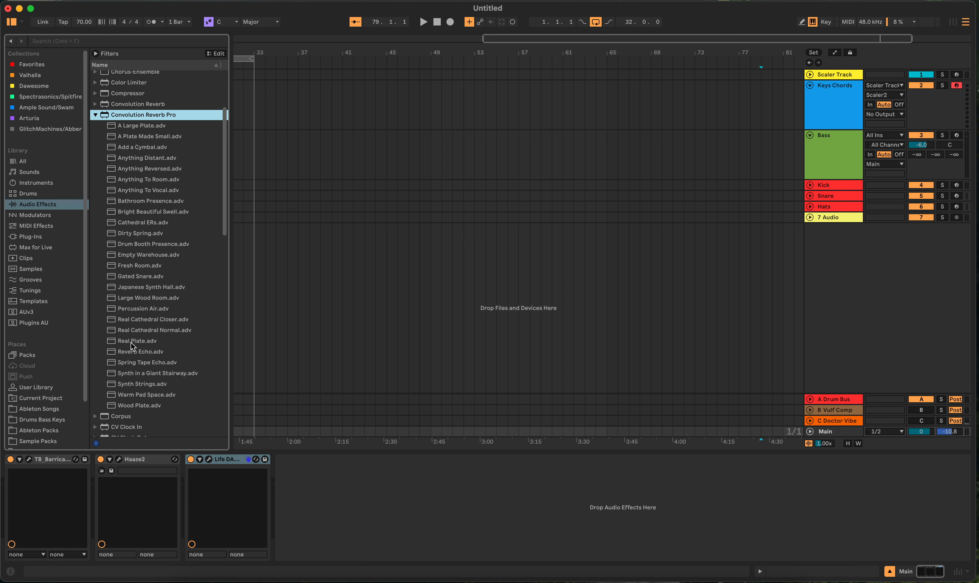
Collapse Convolution Reverb Pro, expand Convolution Reverb to browse its full preset list, and collapse it again.
click(95, 115)
click(96, 104)
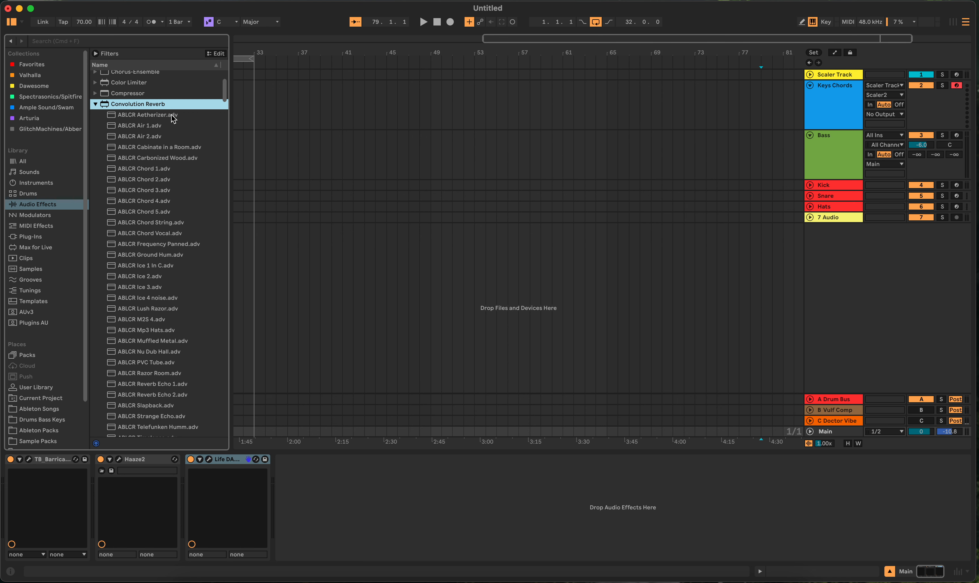
scroll(181, 305, down, 4)
scroll(181, 306, down, 10)
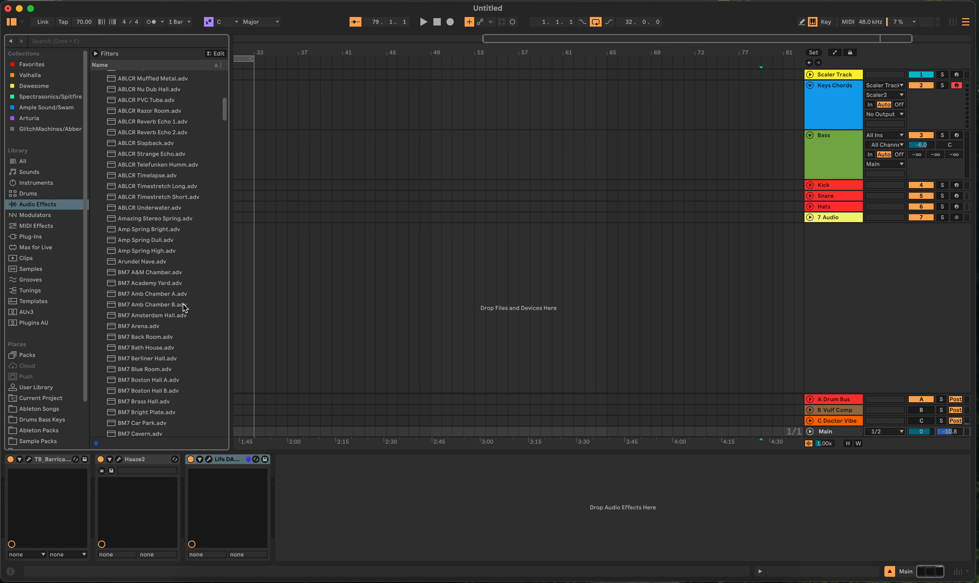
scroll(188, 311, down, 12)
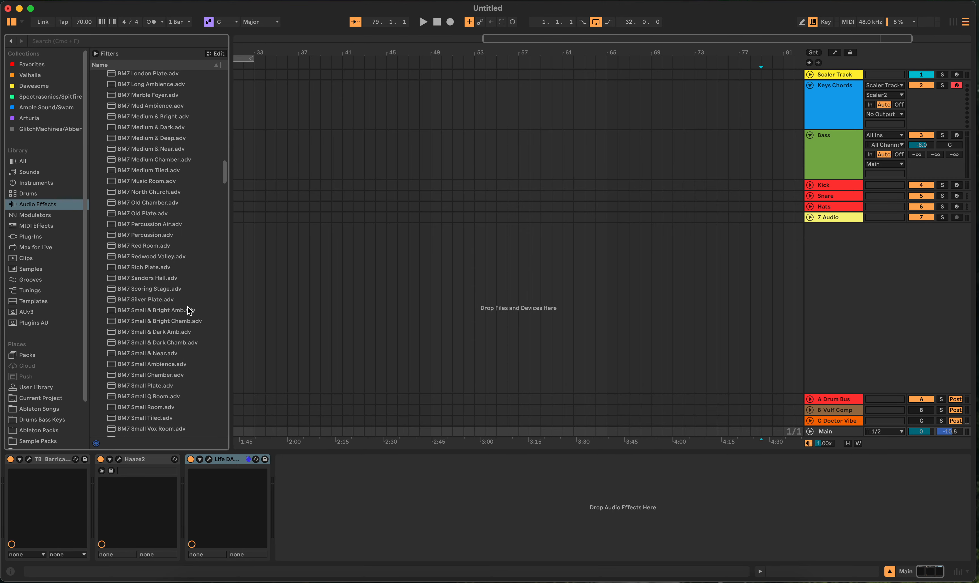
scroll(189, 312, down, 15)
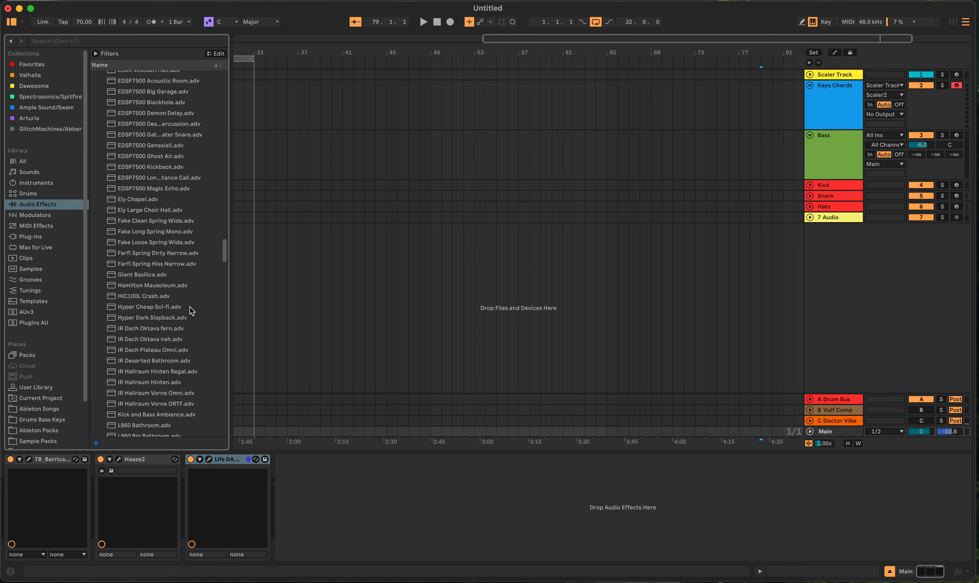
scroll(195, 311, down, 15)
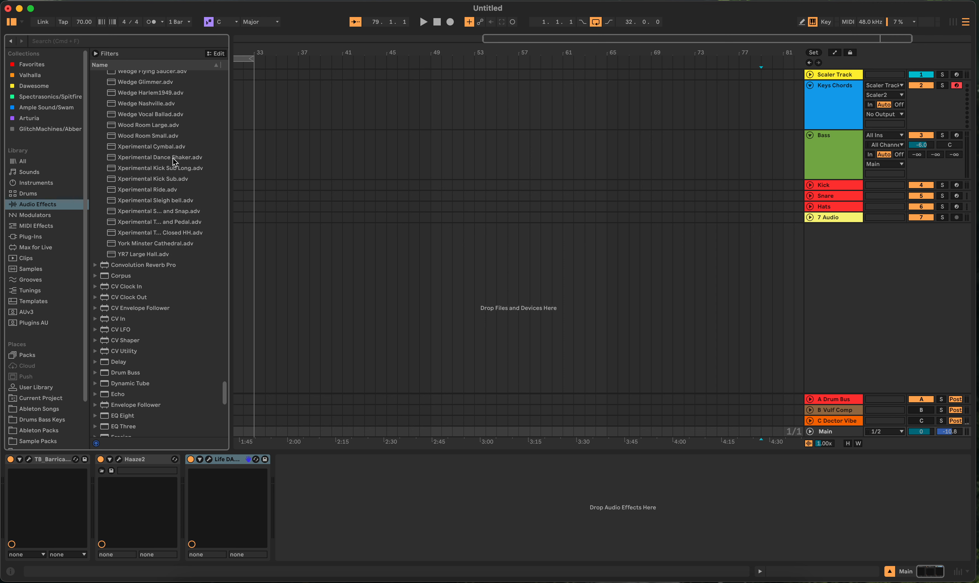
scroll(199, 181, up, 15)
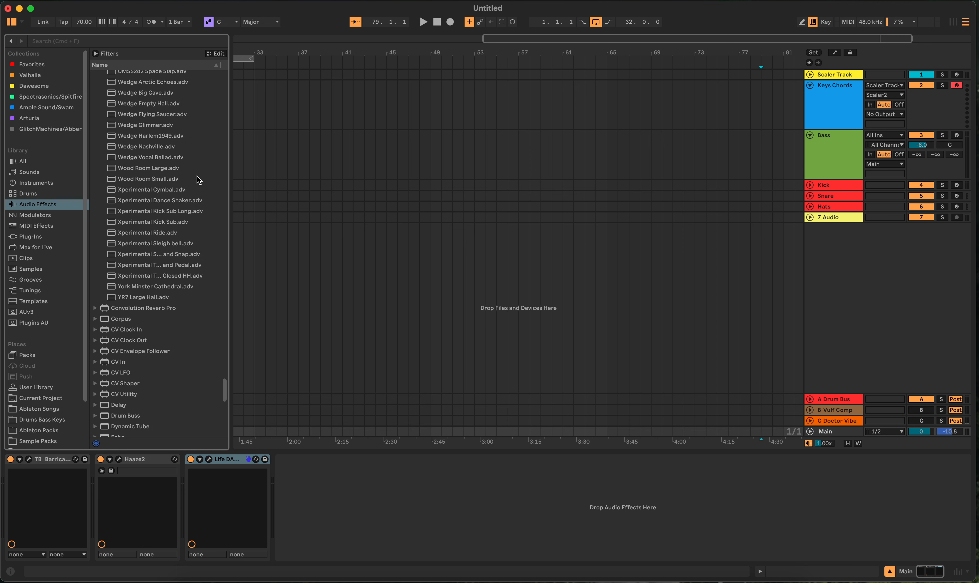
scroll(201, 181, up, 15)
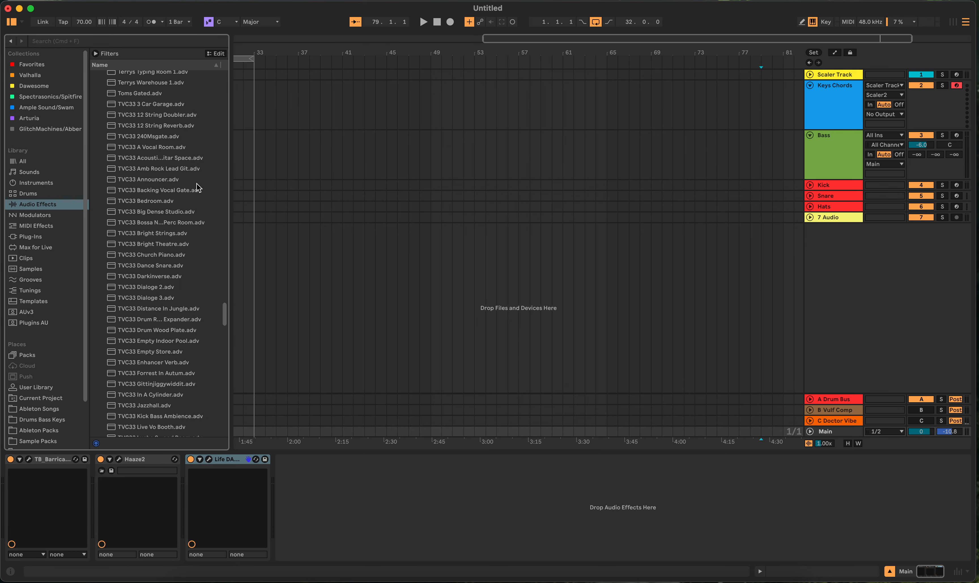
scroll(194, 184, up, 15)
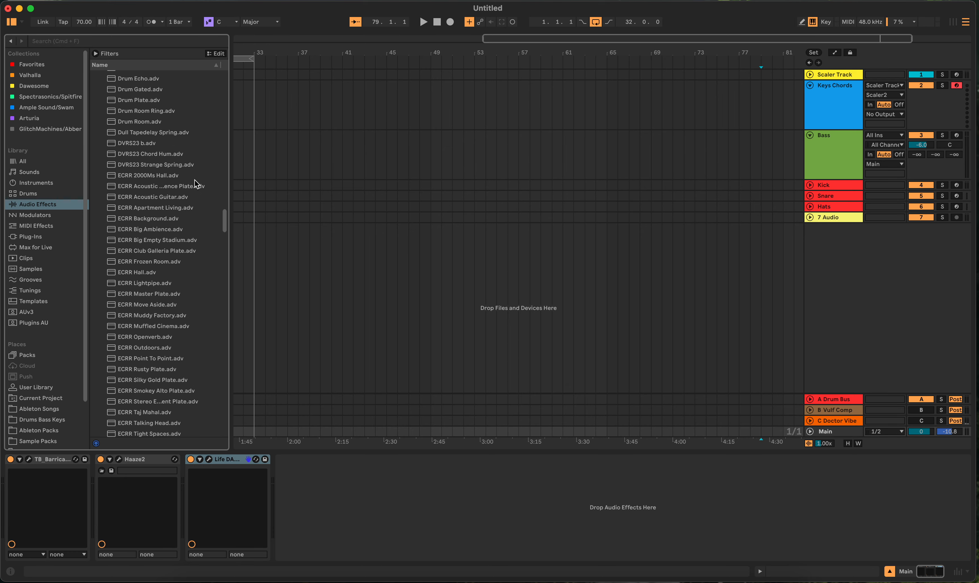
scroll(195, 182, up, 10)
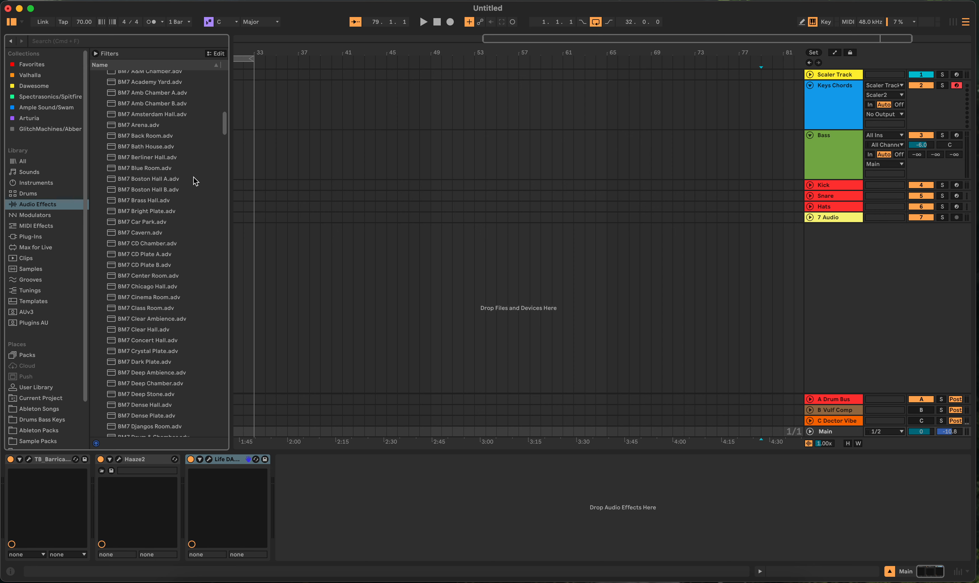
click(96, 204)
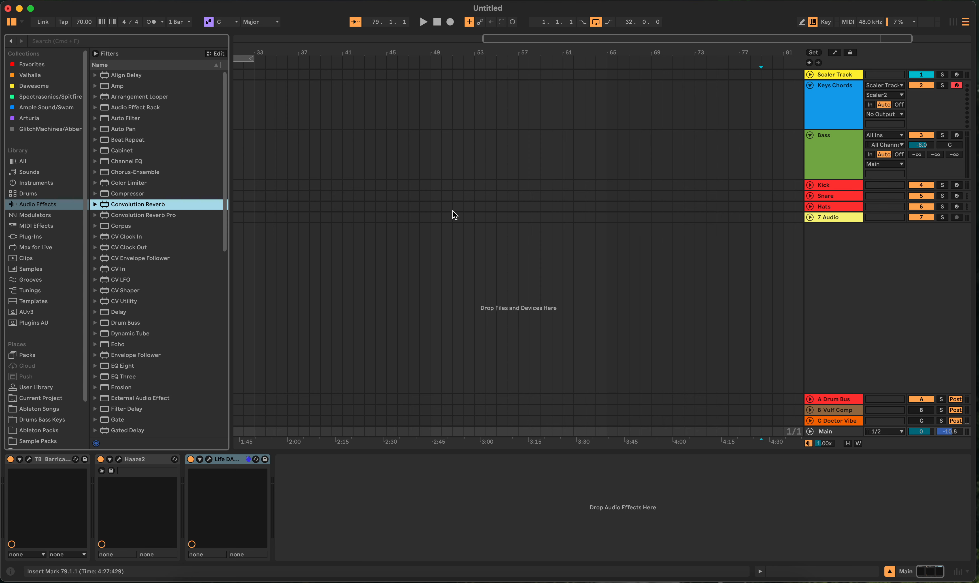
Add EQ Eight to the 7 Audio track and enable its bands 5, 6 and 7.
scroll(455, 215, left, 10)
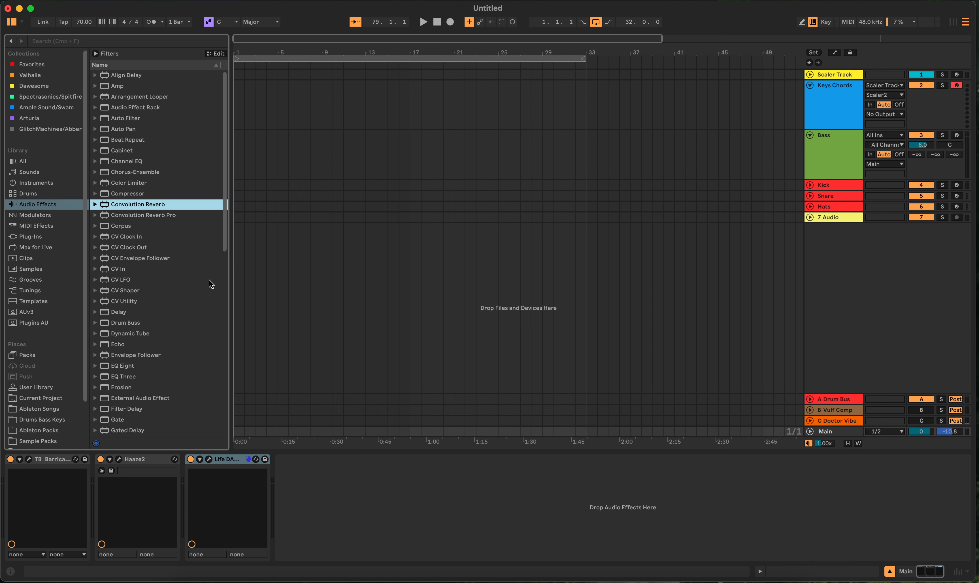
scroll(183, 304, down, 8)
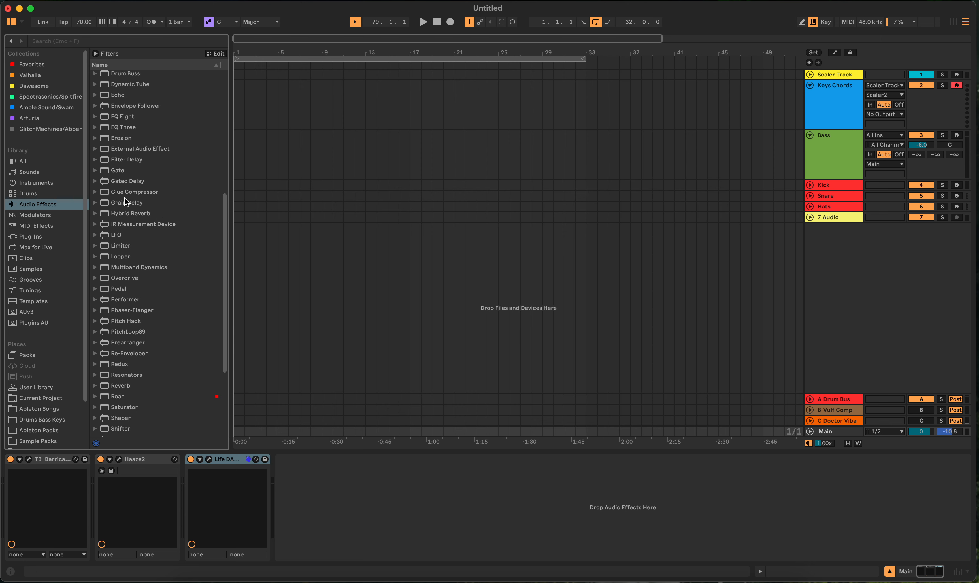
scroll(125, 202, up, 1)
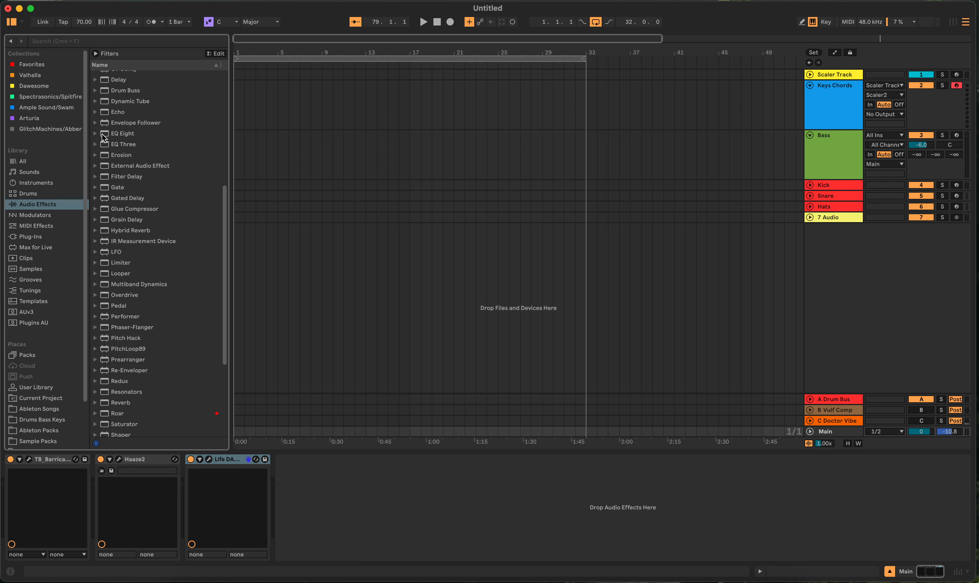
drag(101, 134, 577, 219)
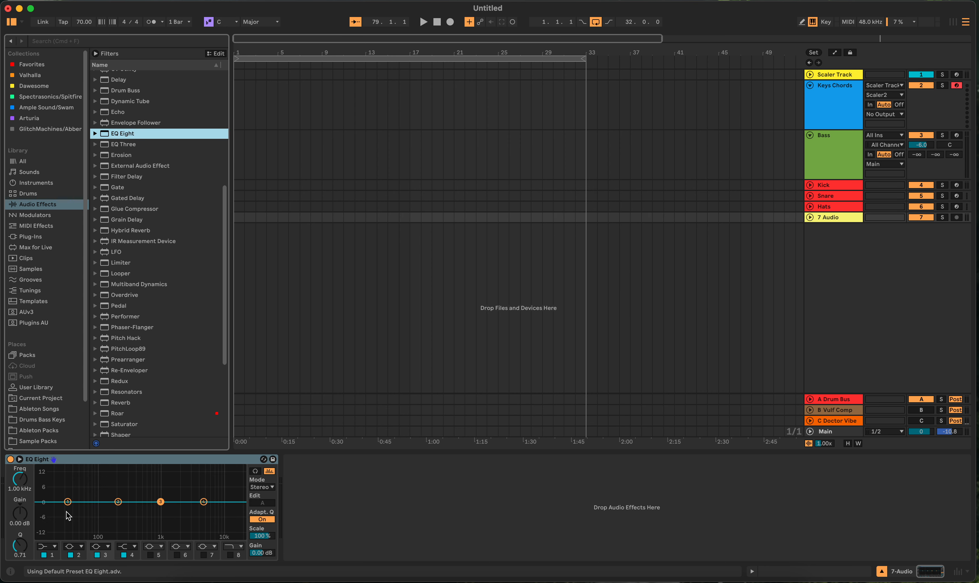
click(202, 555)
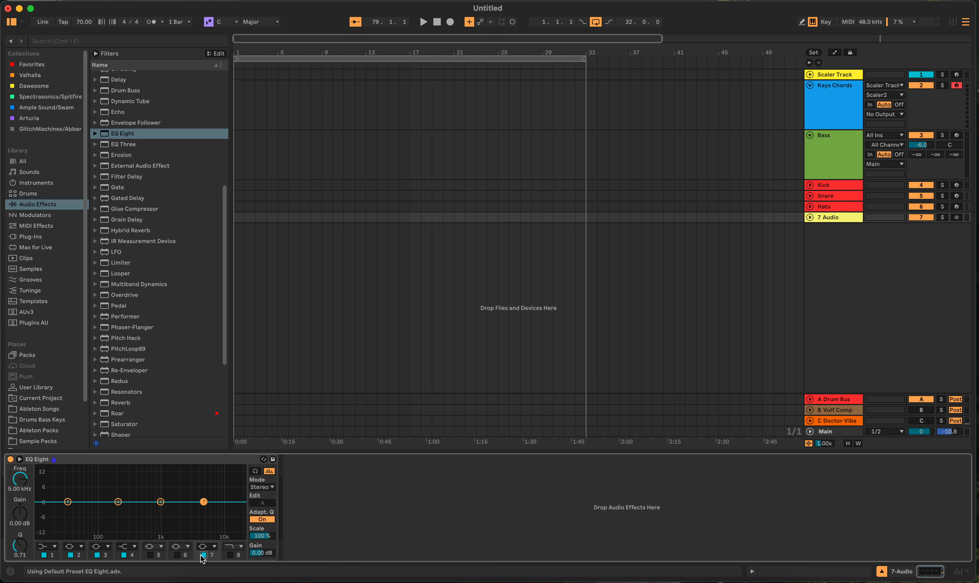
click(177, 555)
click(150, 555)
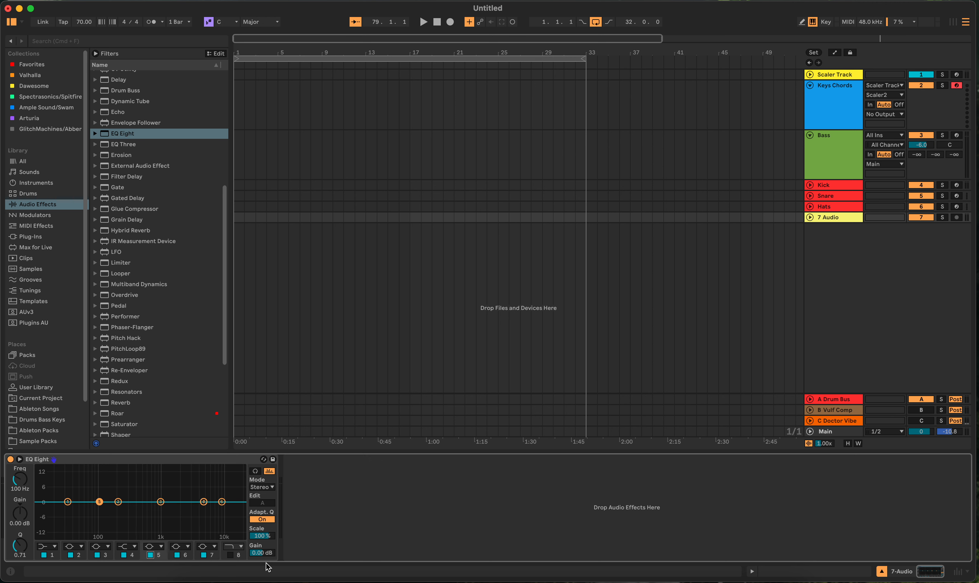
Set EQ Eight's band 1 to the steep low-cut filter and move its cutoff to about 22 Hz.
click(54, 547)
click(48, 493)
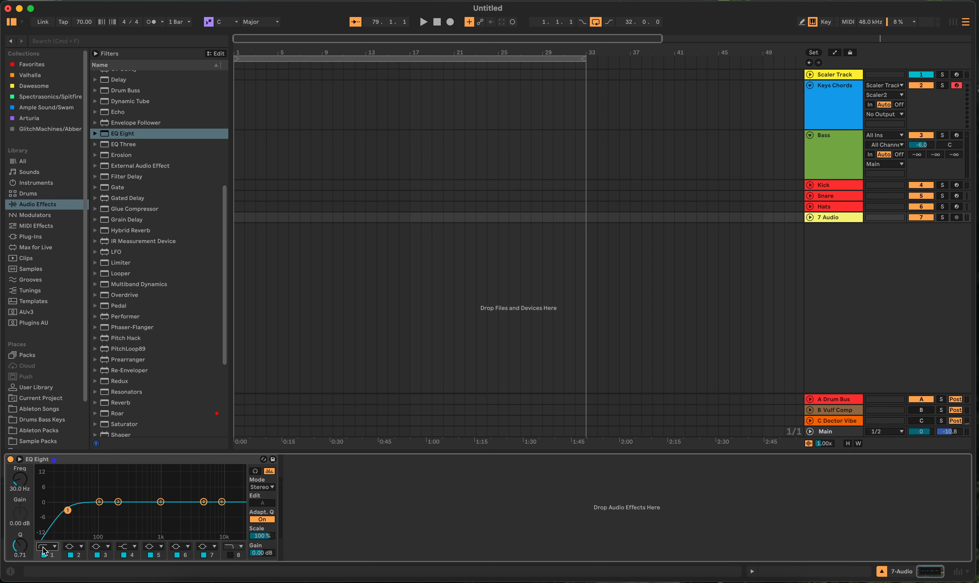
click(54, 549)
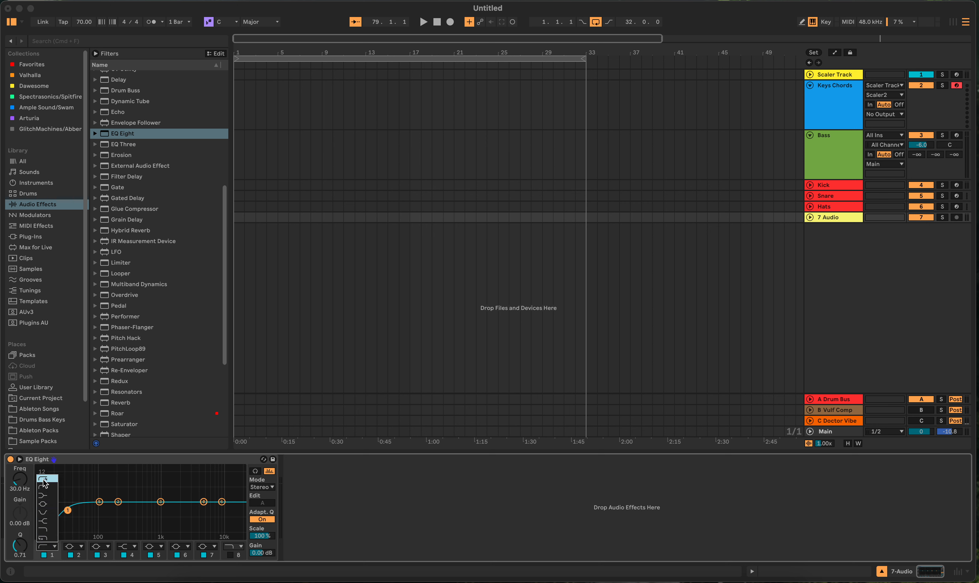
click(44, 479)
mouse_move(68, 510)
mouse_down()
mouse_move(94, 512)
mouse_move(43, 511)
mouse_move(59, 511)
mouse_up()
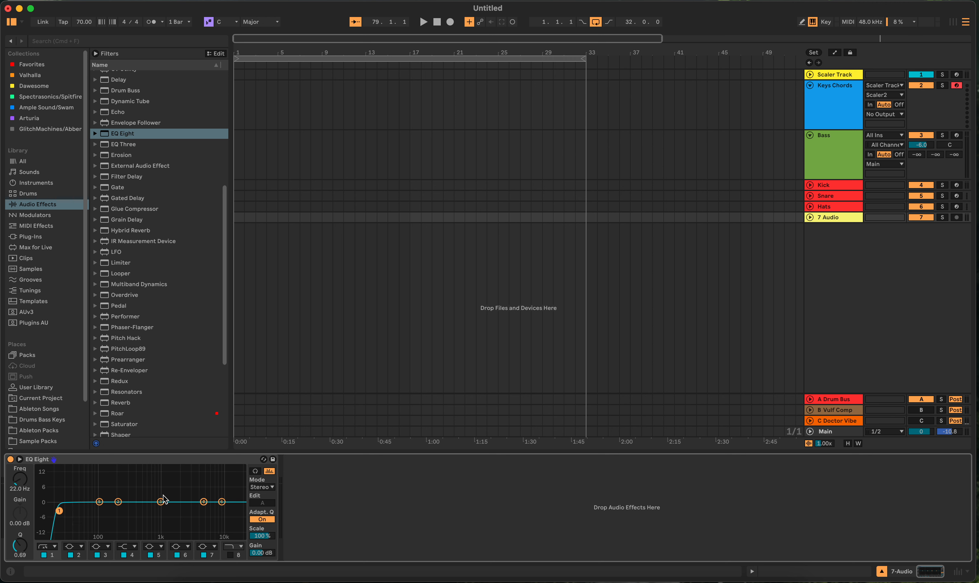
click(90, 461)
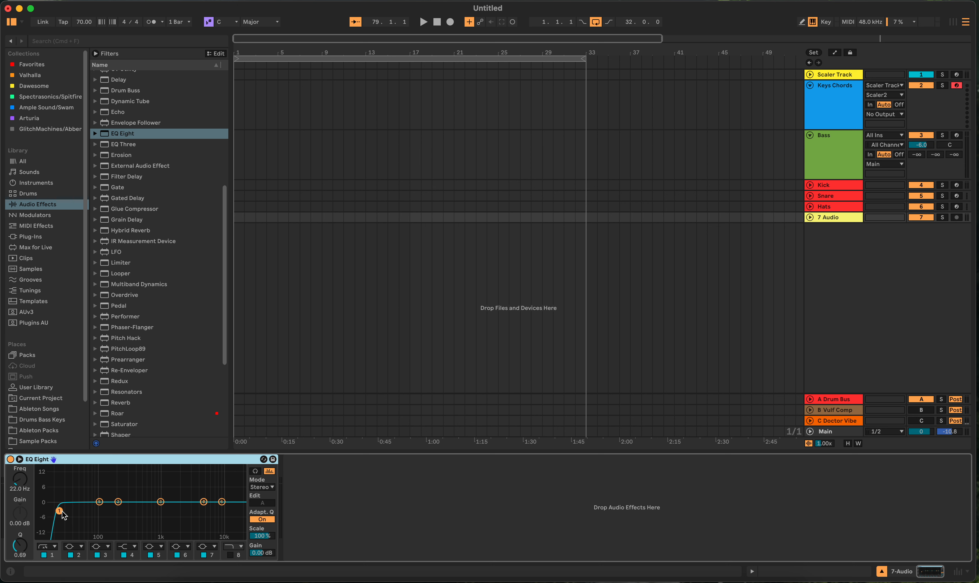
Raise band 1's cutoff, switch it to the gentler low-cut filter, and place it at about 67 Hz.
drag(59, 511, 85, 511)
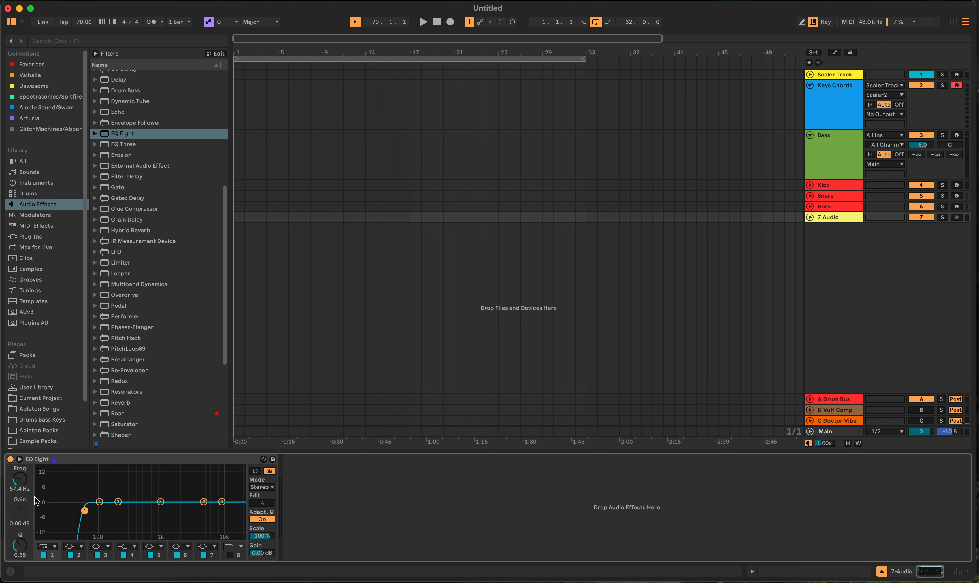
click(47, 547)
click(47, 488)
mouse_move(85, 512)
mouse_down()
mouse_move(97, 512)
mouse_move(88, 510)
mouse_up()
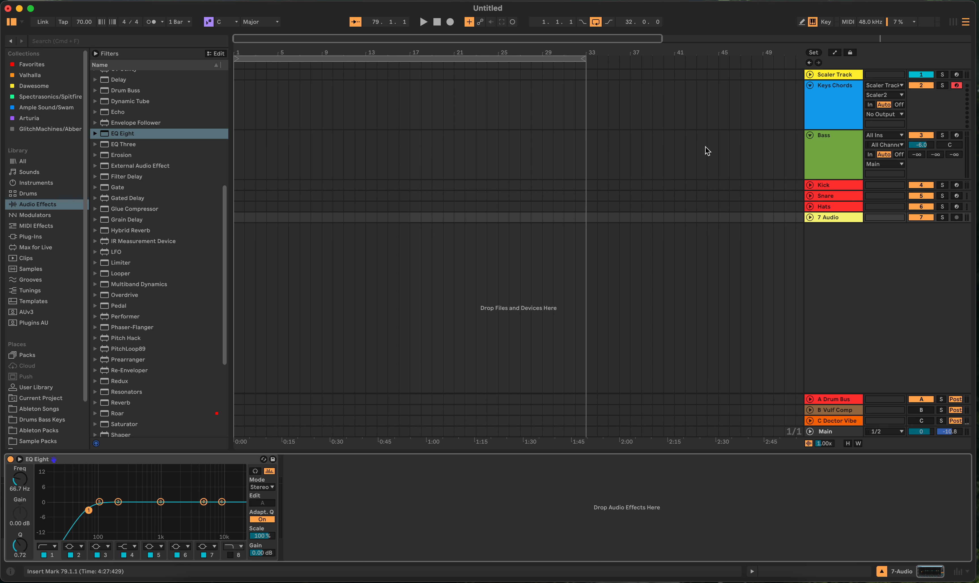
Delete the EQ Eight device and remove the 7 Audio track.
click(133, 460)
key(Delete)
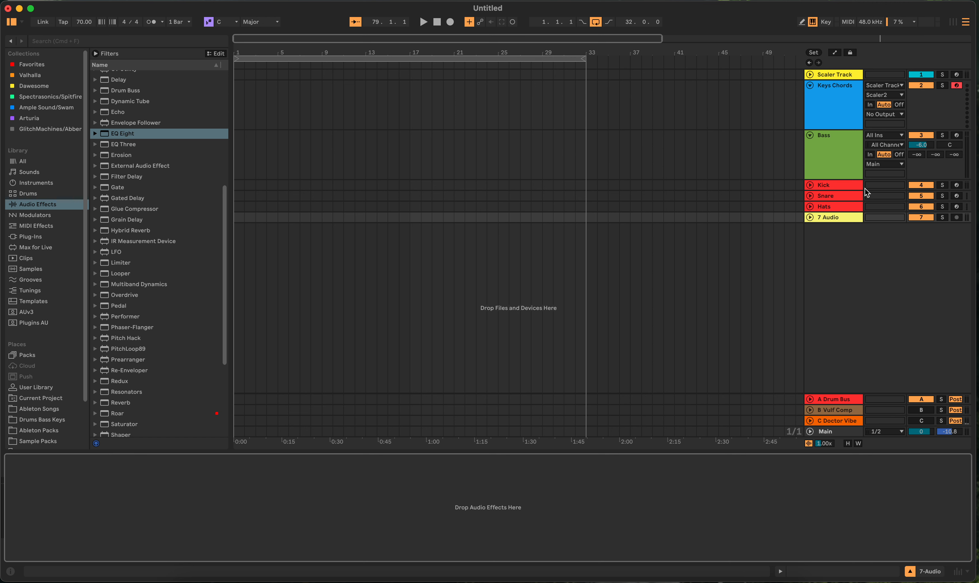
click(852, 217)
key(Delete)
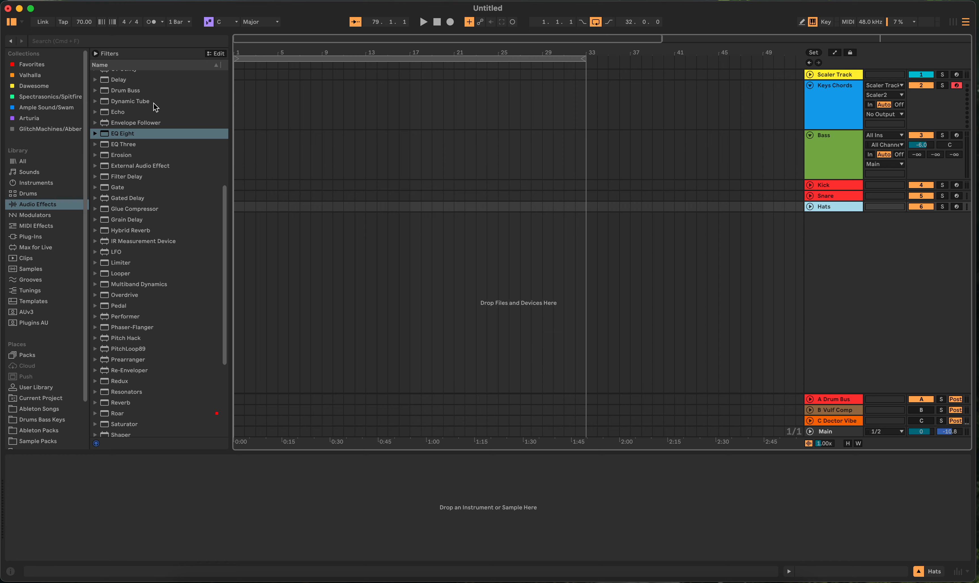
click(42, 21)
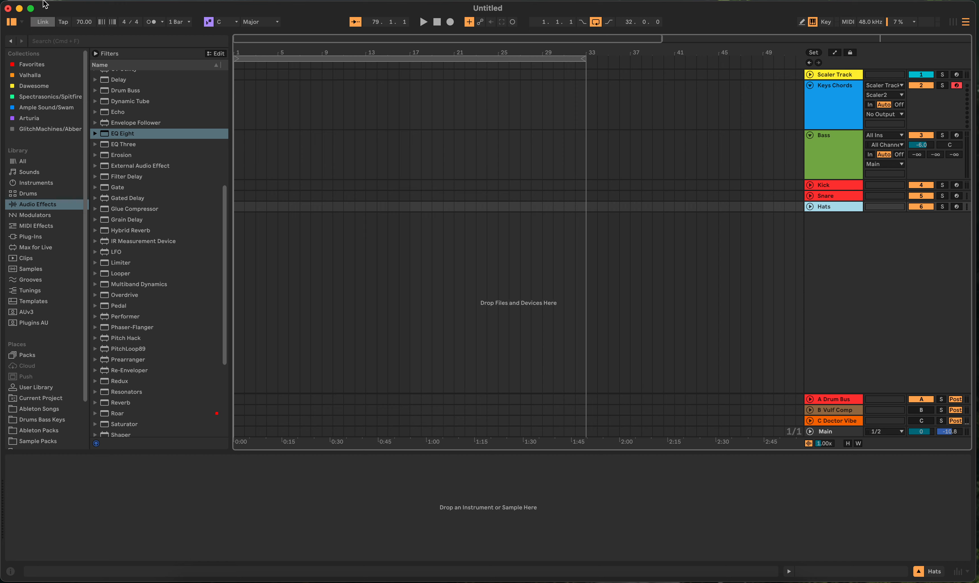